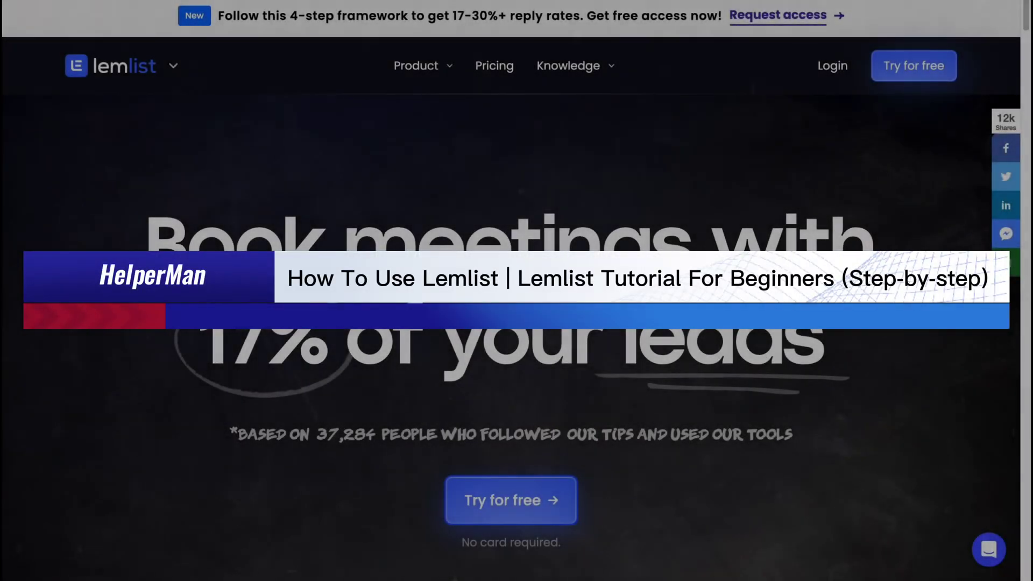
Step: Scroll the lemlist homepage down to the campaign editor preview below the headline
scroll(517, 290, "down", 1)
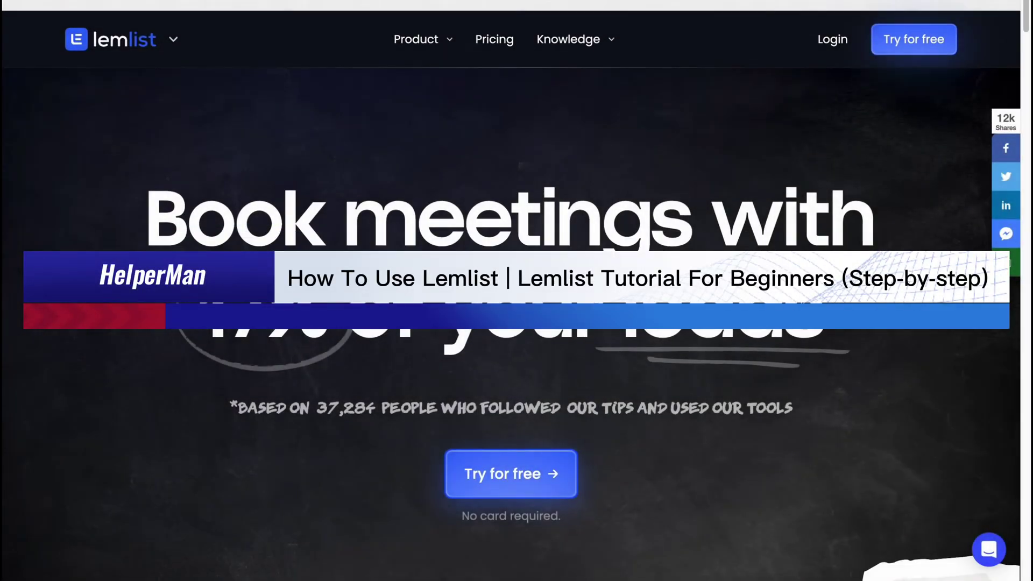
scroll(801, 302, "down", 2)
scroll(802, 303, "down", 1)
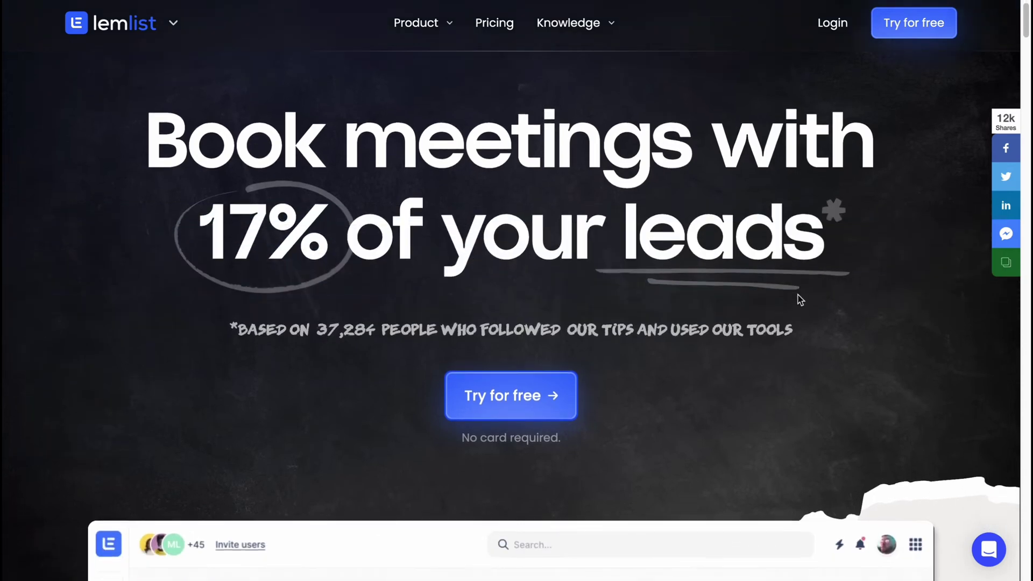
scroll(799, 295, "down", 3)
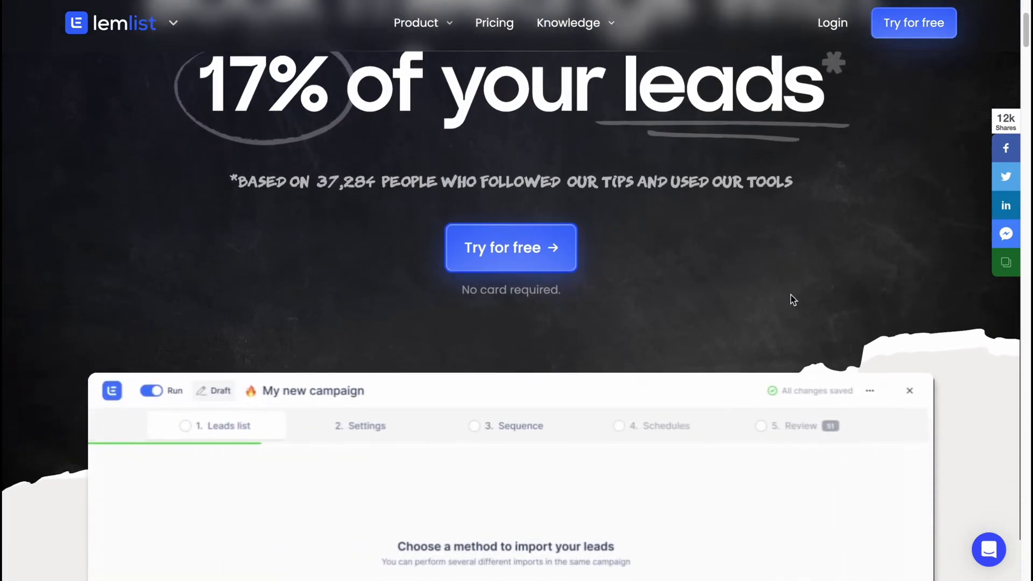
scroll(783, 299, "down", 1)
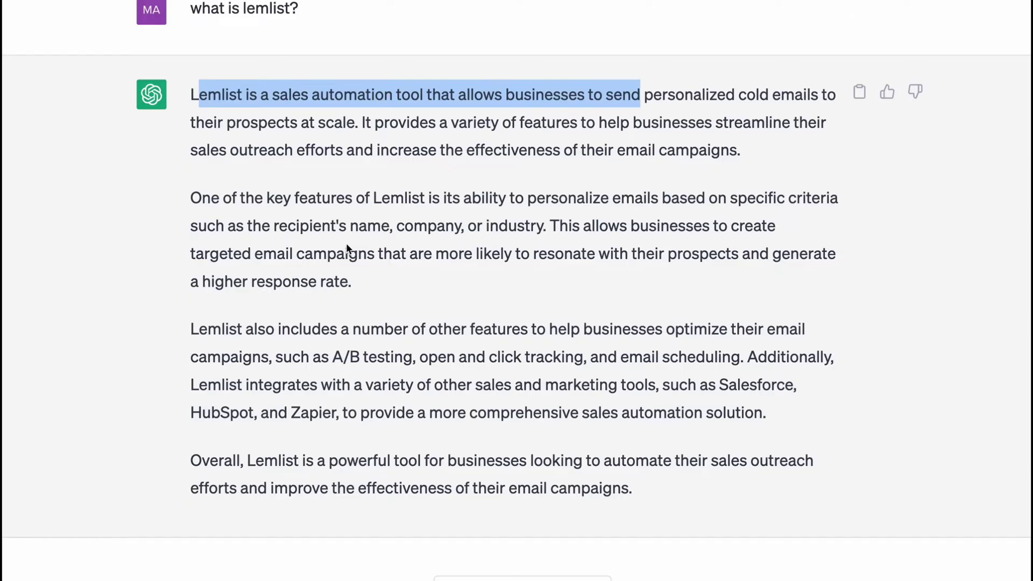
left_click(240, 131)
left_click_drag(191, 95, 813, 101)
left_click_drag(192, 198, 841, 198)
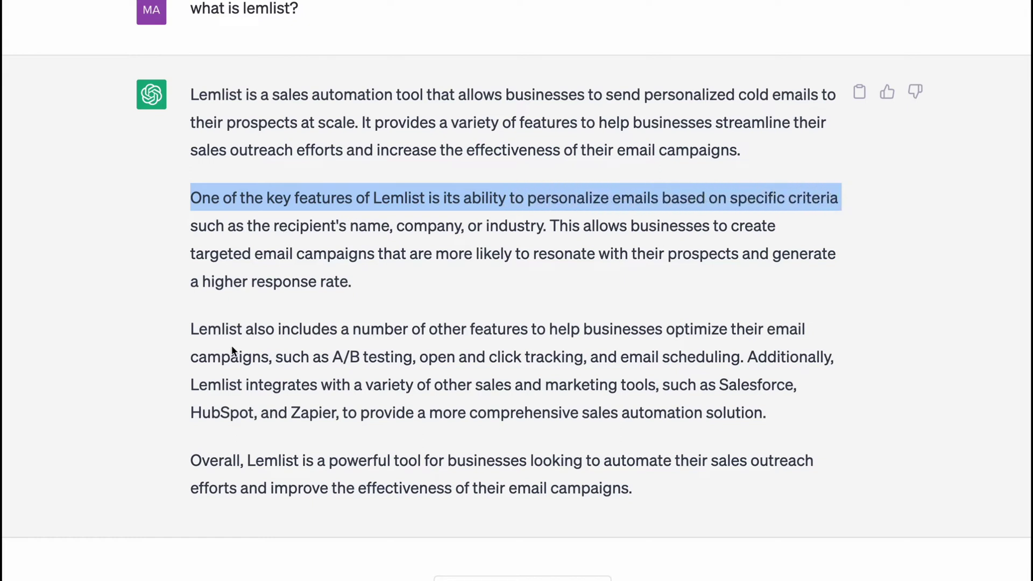
left_click_drag(189, 330, 832, 341)
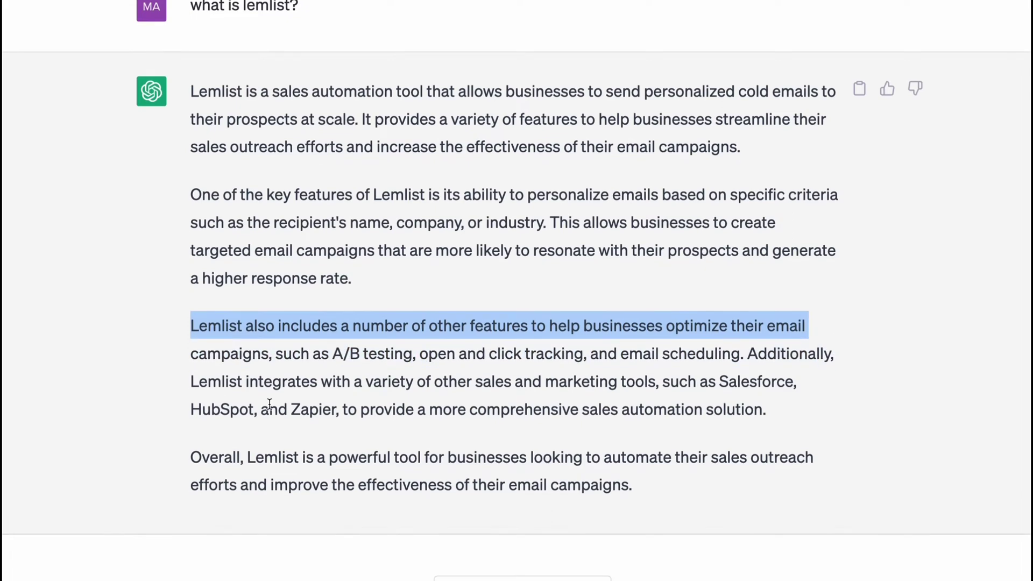
left_click_drag(201, 458, 752, 446)
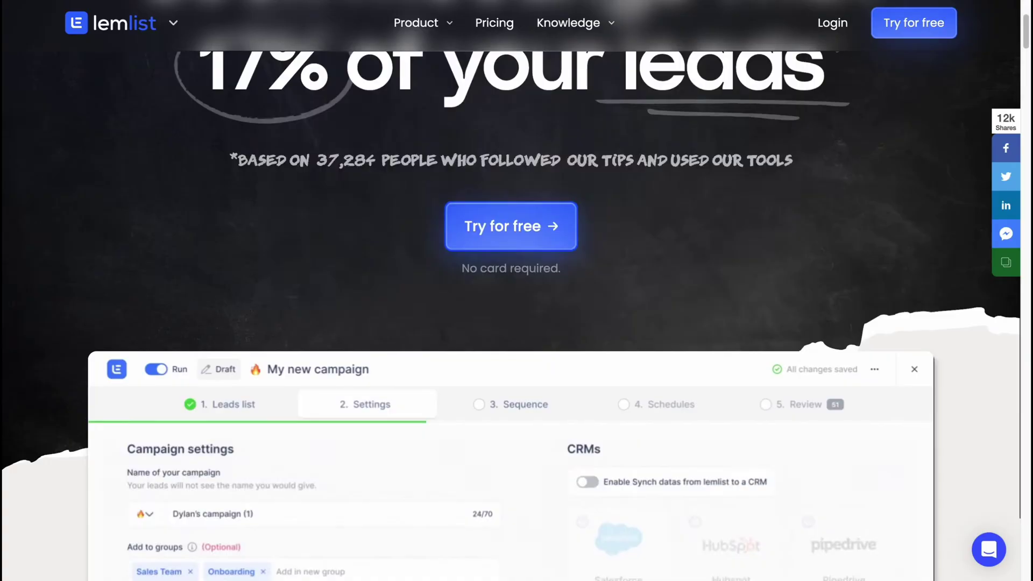
Step: Start a free lemlist account sign-up with the header's 'Try for free' button
scroll(779, 312, "up", 5)
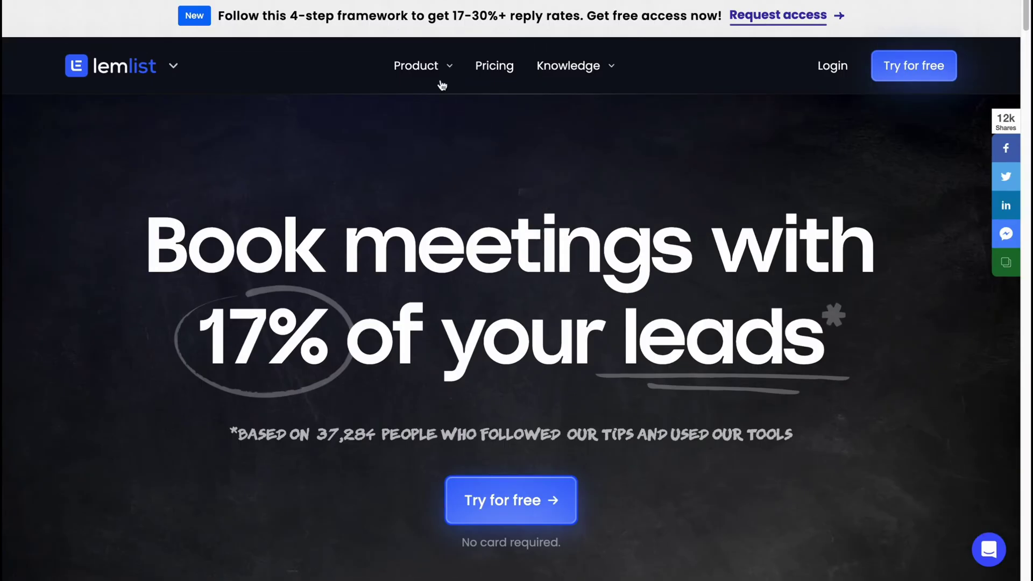
mouse_move(428, 70)
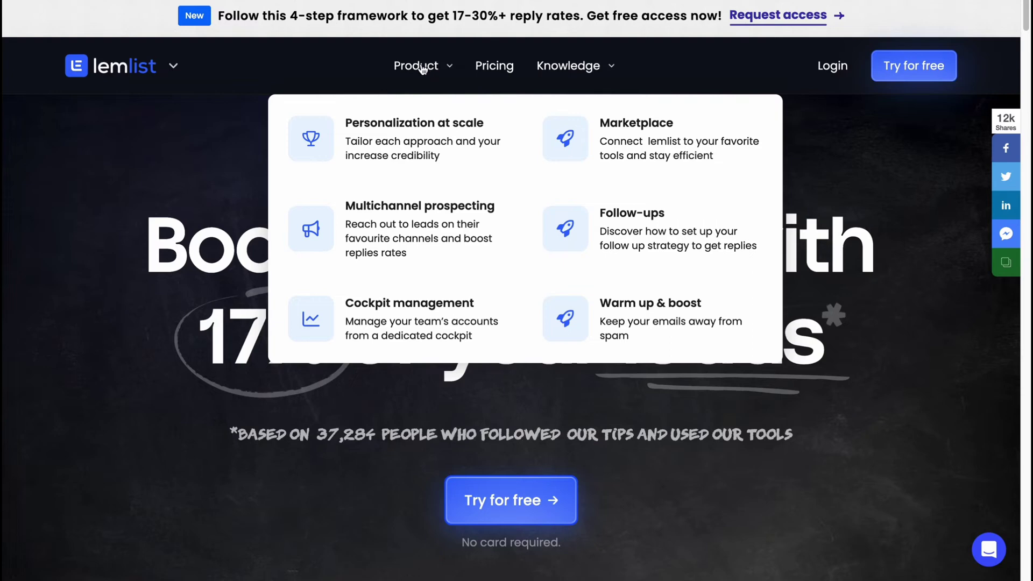
mouse_move(559, 66)
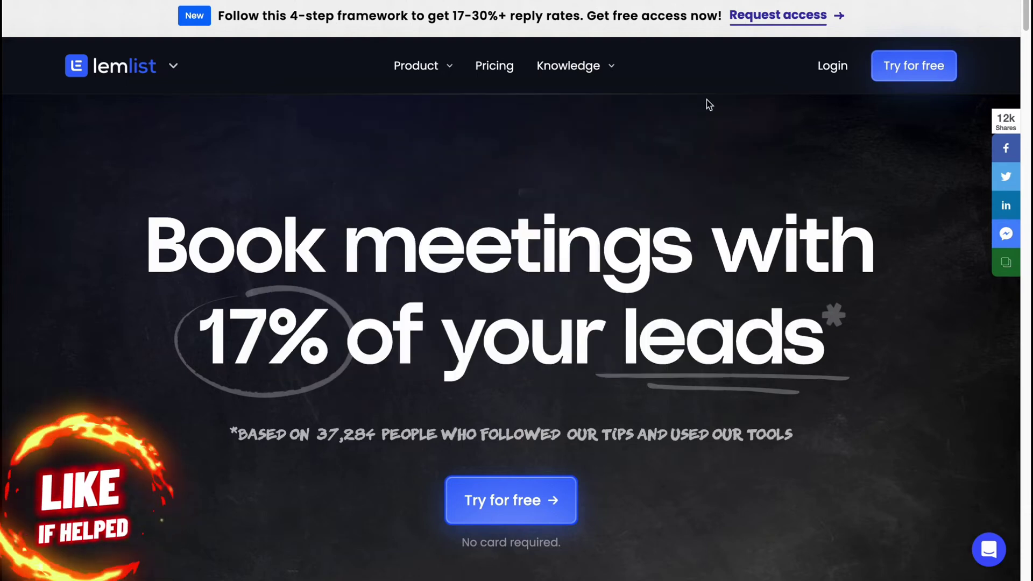
left_click(908, 68)
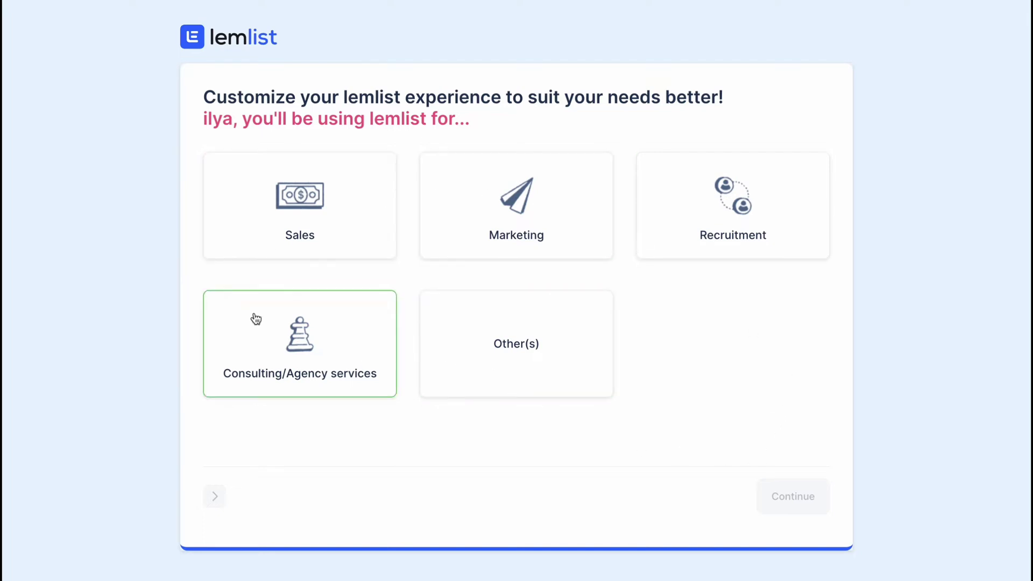
Step: Answer onboarding with Sales use, a 1-4 team and prior lemlist experience
left_click(309, 237)
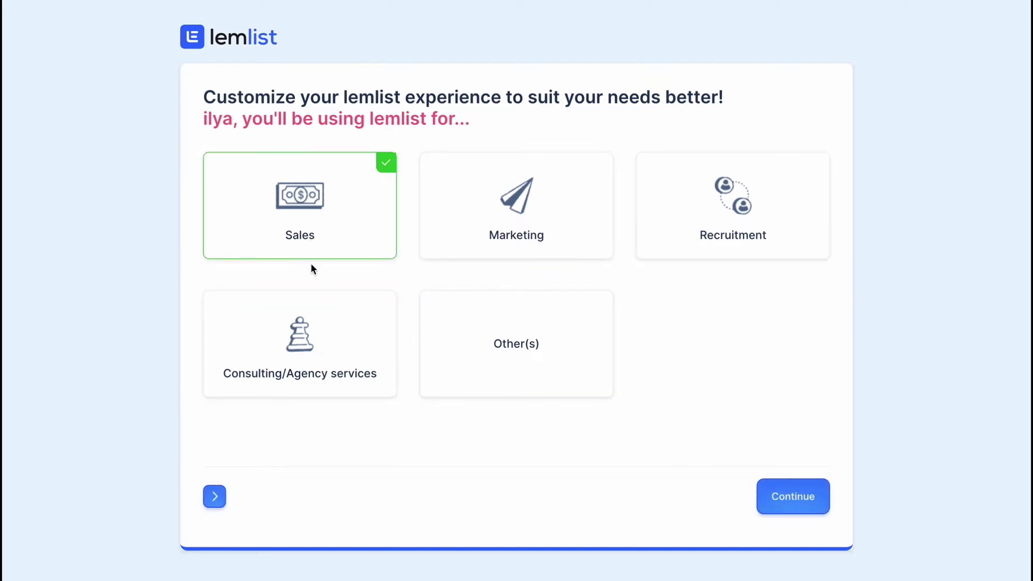
left_click(786, 506)
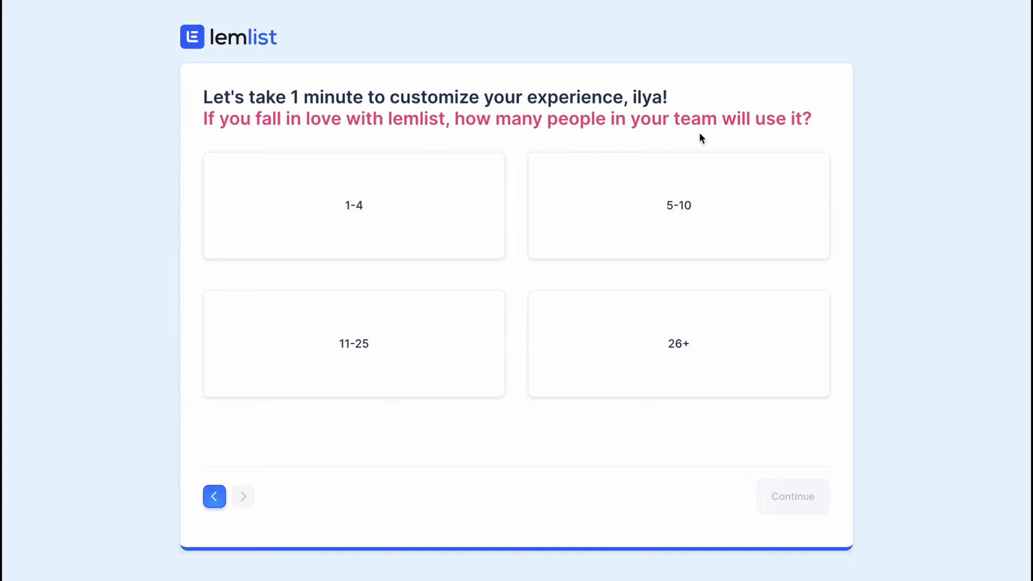
left_click(387, 208)
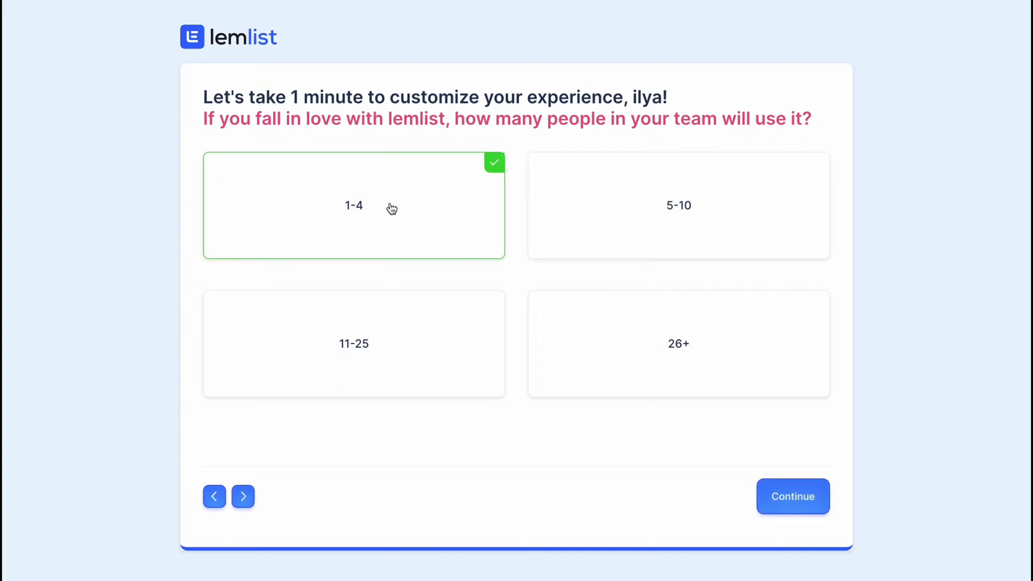
left_click(781, 493)
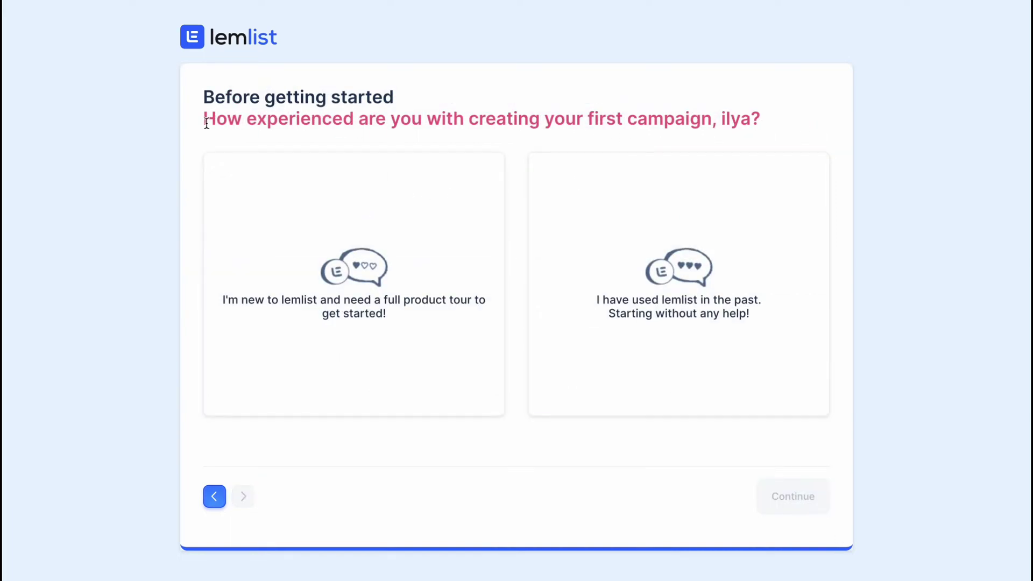
left_click_drag(206, 122, 758, 122)
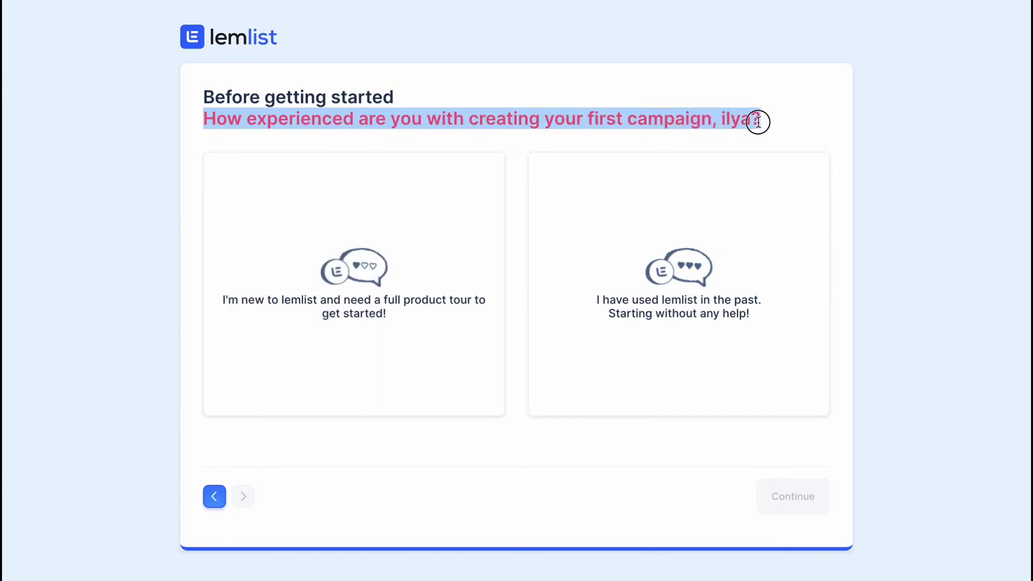
left_click(539, 460)
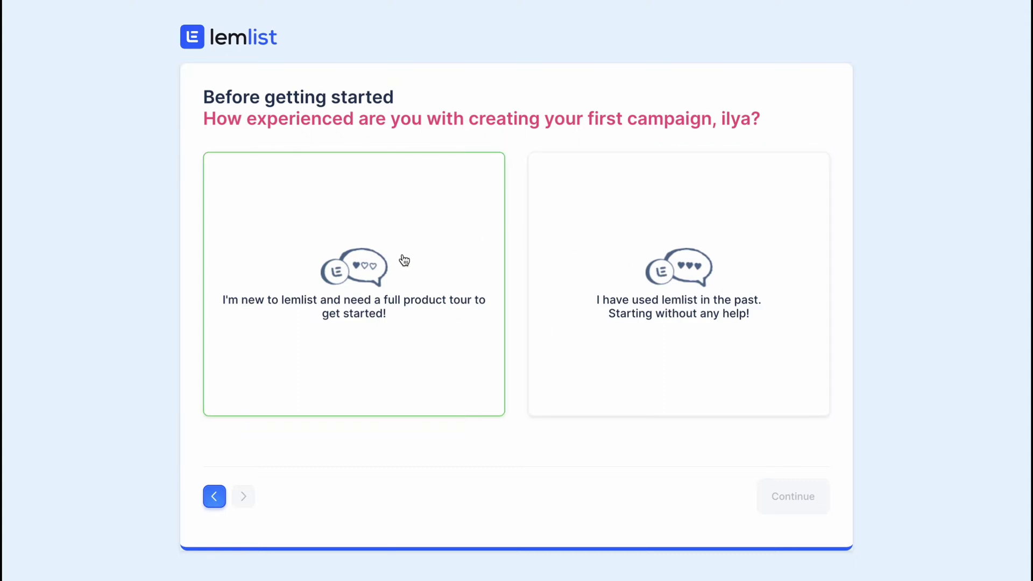
left_click(668, 328)
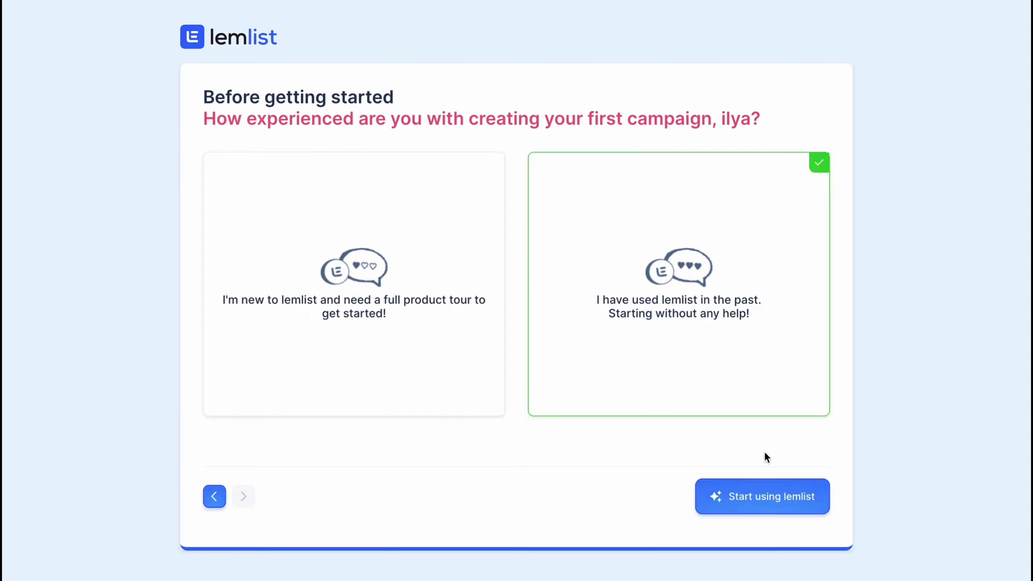
left_click(766, 503)
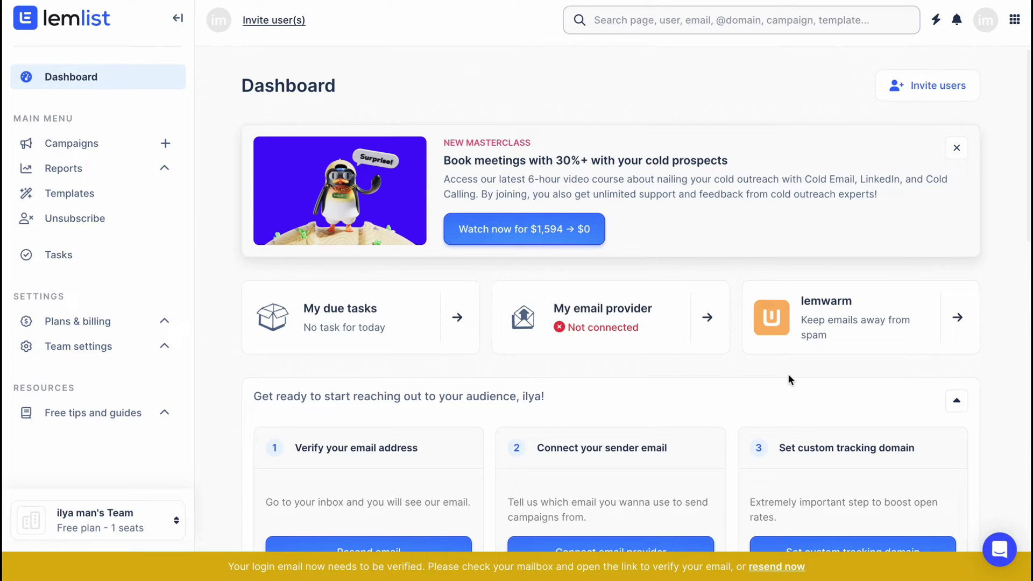
Step: Review the Dashboard checklist's custom tracking domain, GDPR check and first campaign steps
scroll(371, 101, "down", 1)
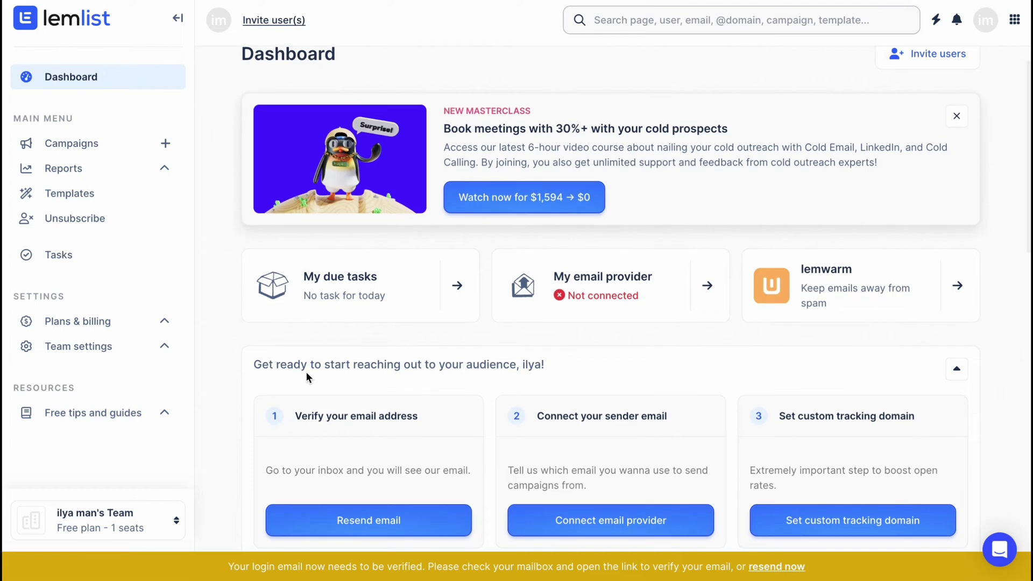
scroll(302, 372, "down", 1)
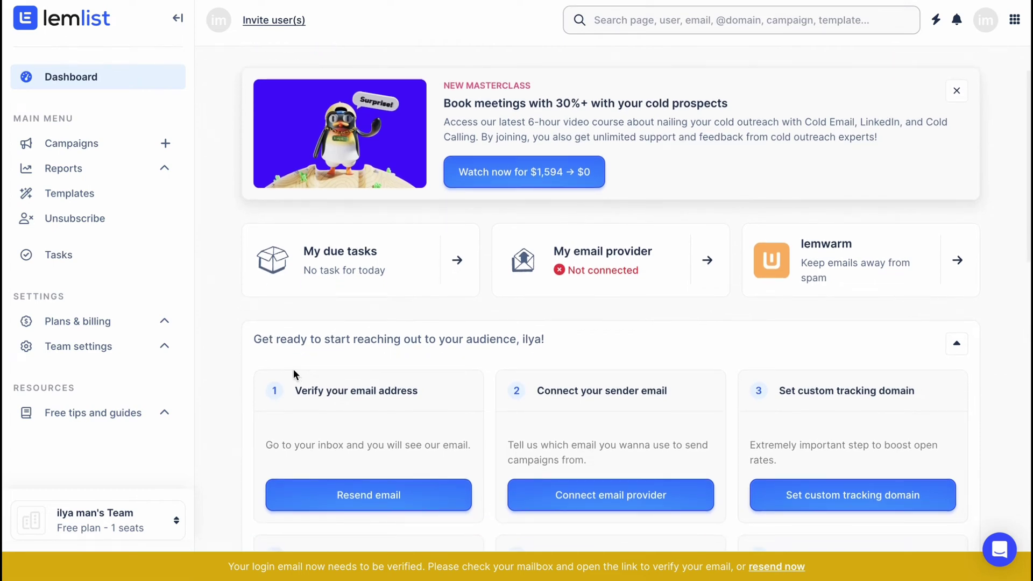
scroll(294, 371, "down", 1)
left_click_drag(293, 372, 442, 375)
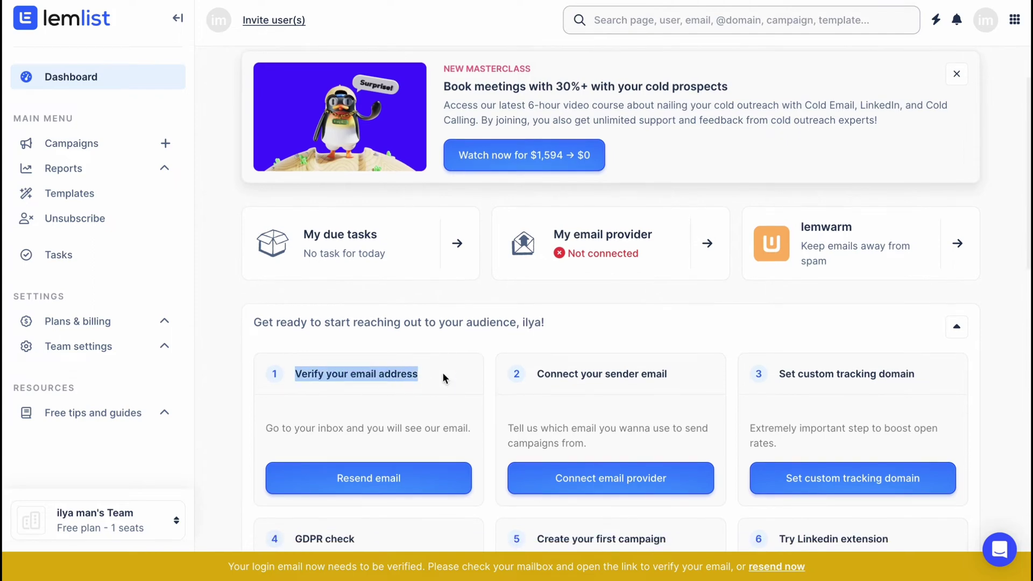
scroll(443, 375, "down", 3)
left_click_drag(535, 269, 670, 279)
left_click_drag(779, 269, 945, 271)
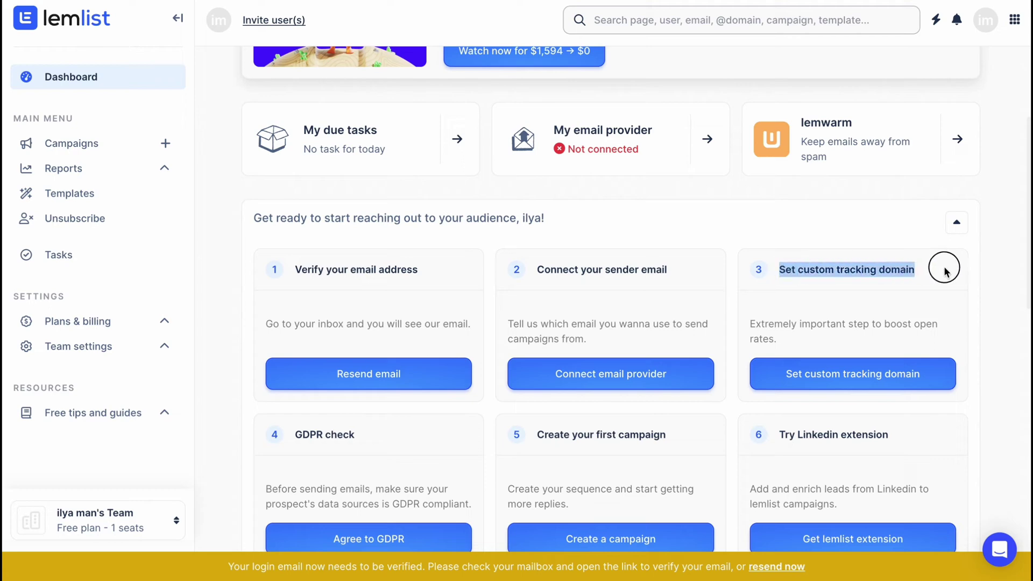
scroll(310, 448, "down", 1)
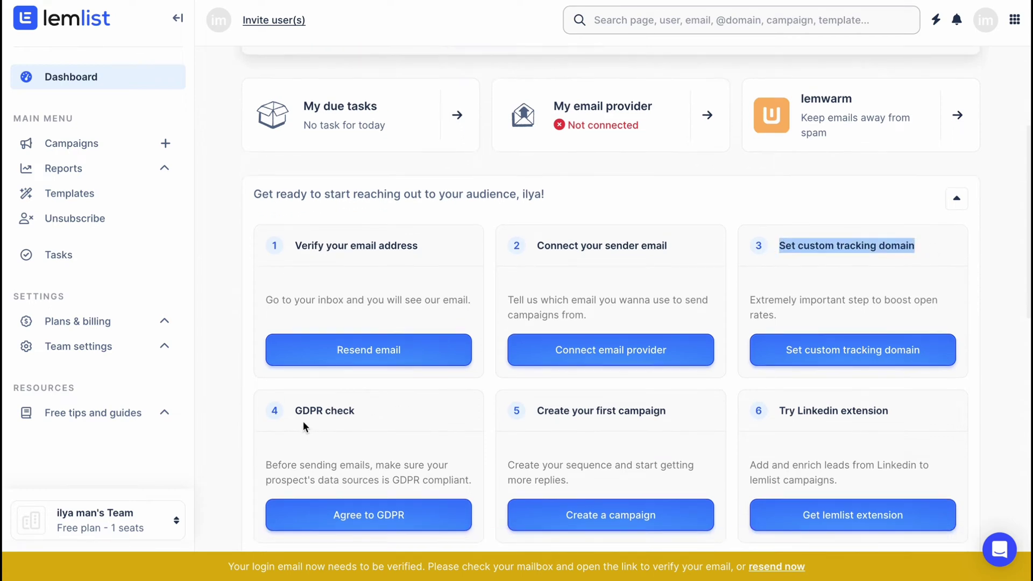
left_click_drag(298, 411, 353, 406)
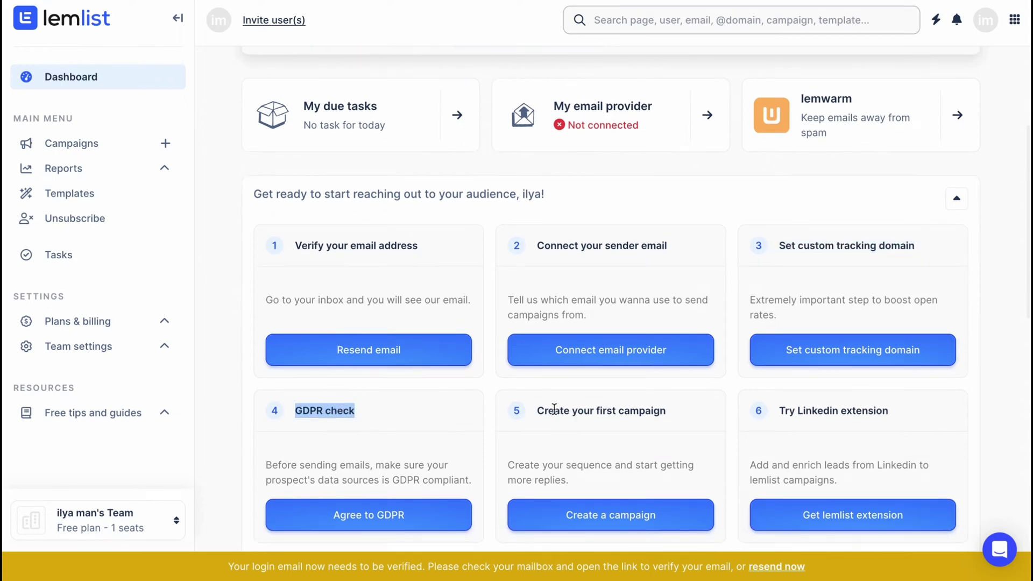
left_click_drag(537, 410, 701, 422)
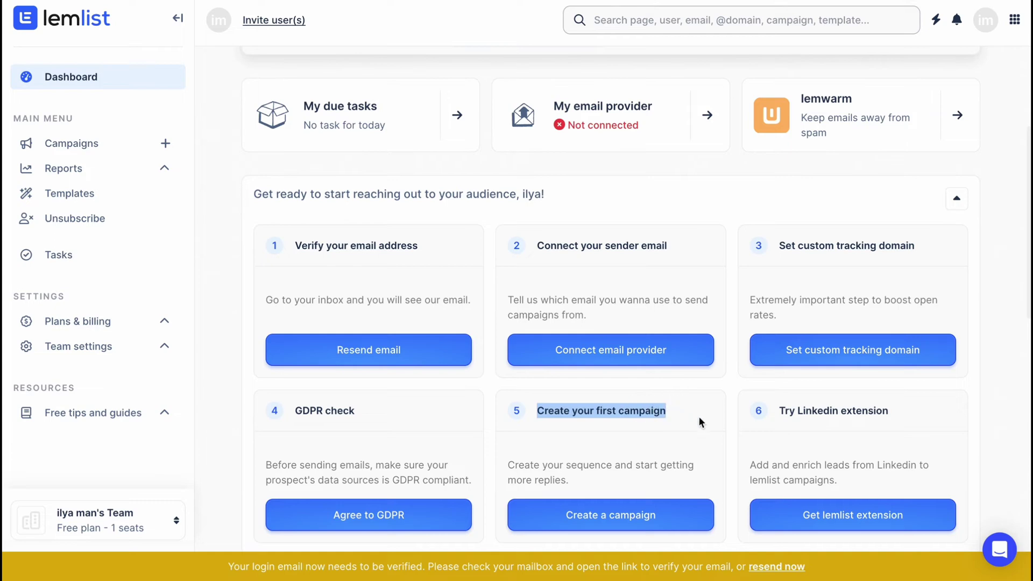
left_click(784, 408)
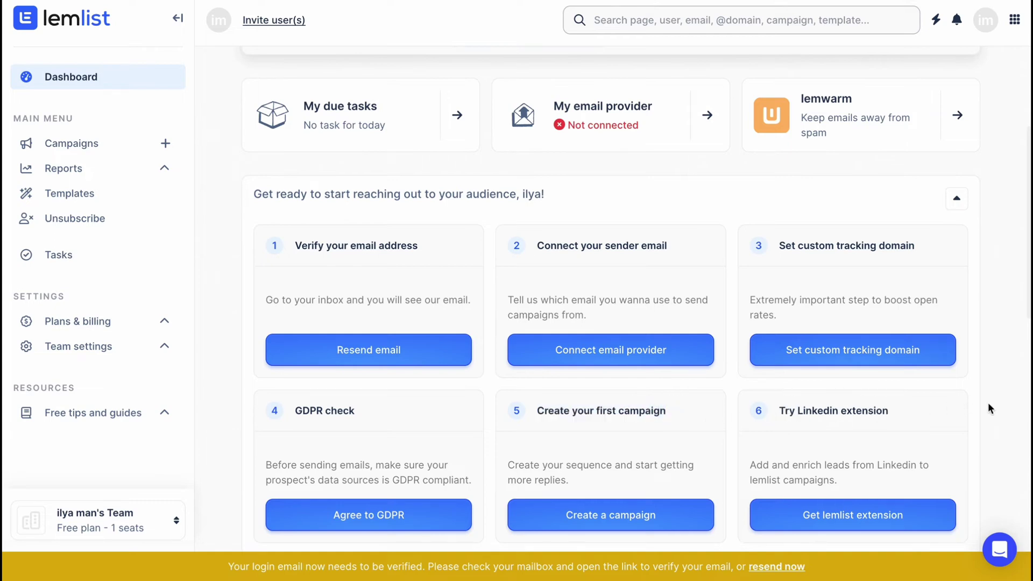
scroll(979, 404, "up", 4)
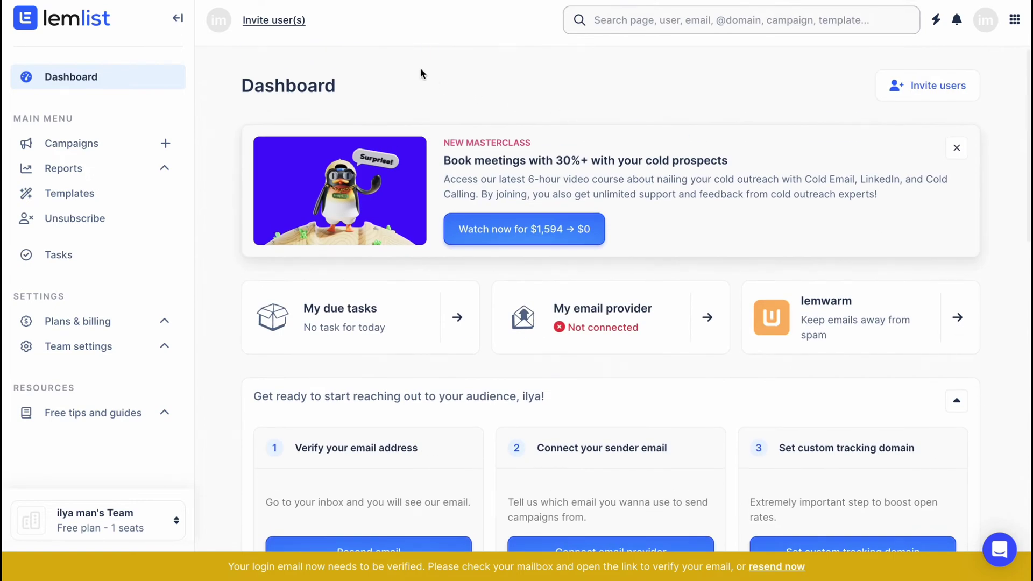
Step: Try the app-wide search bar, then go to the Campaigns page
left_click(629, 24)
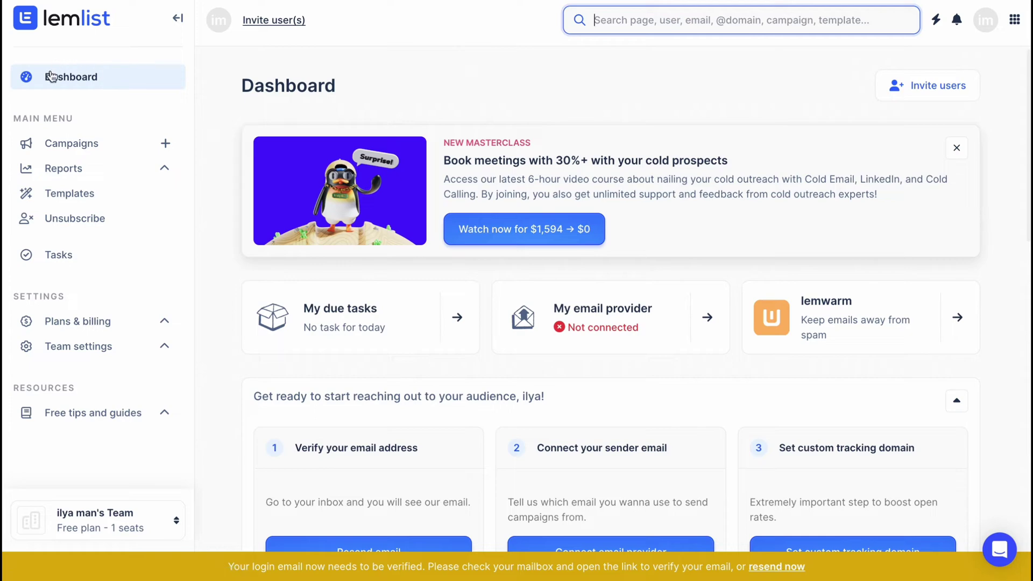
left_click(67, 81)
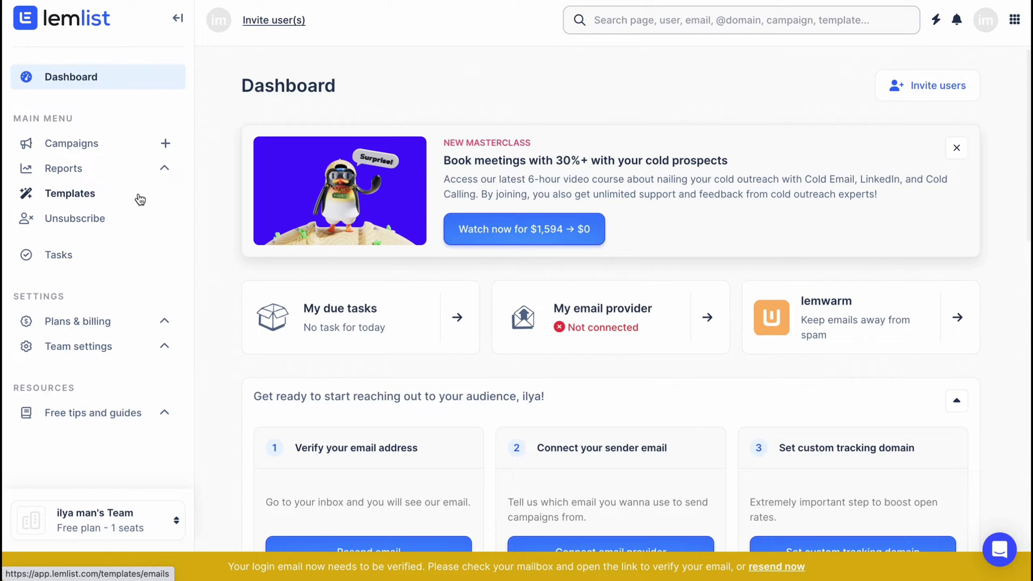
left_click(81, 152)
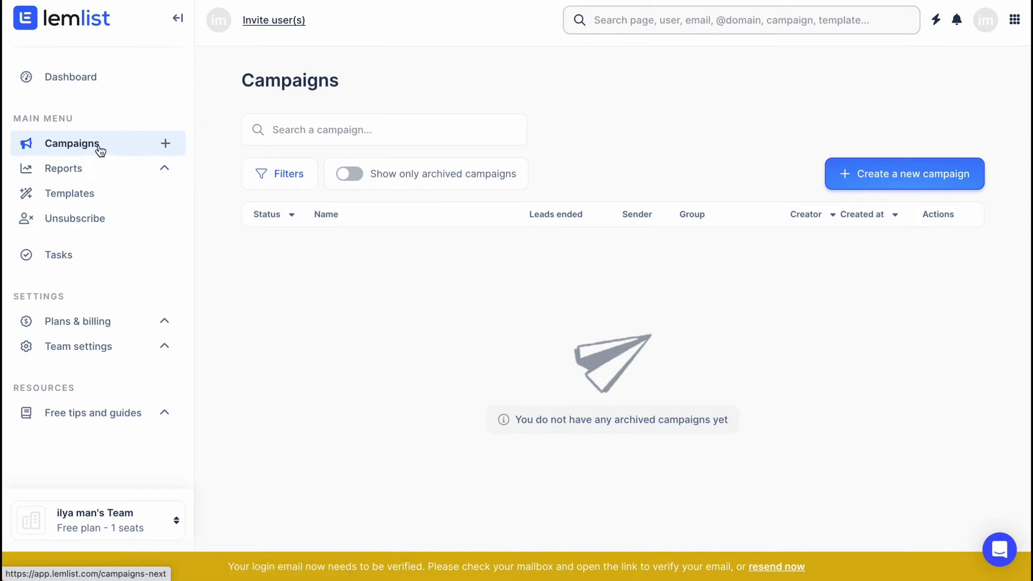
left_click(880, 176)
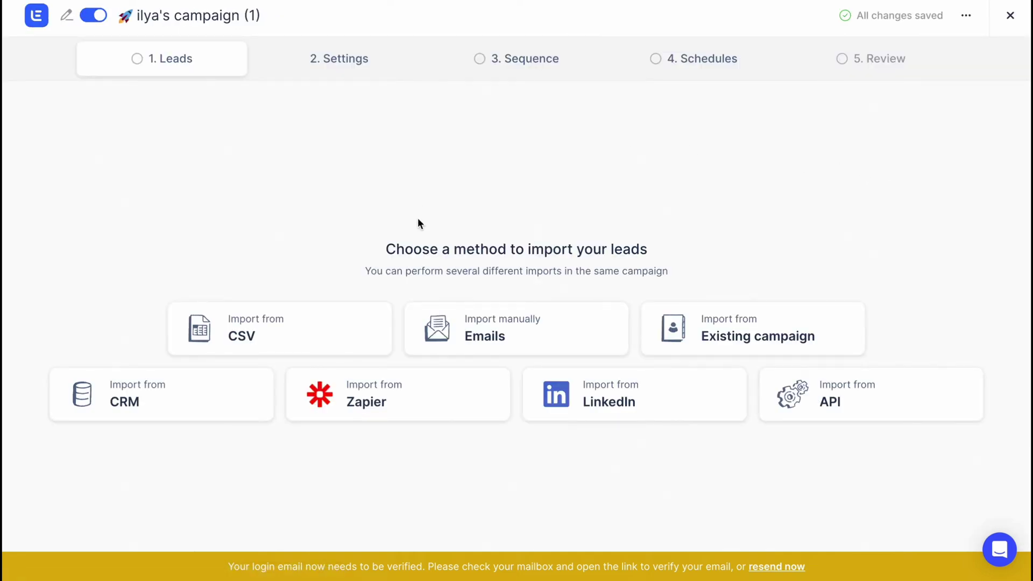
left_click_drag(386, 259, 653, 257)
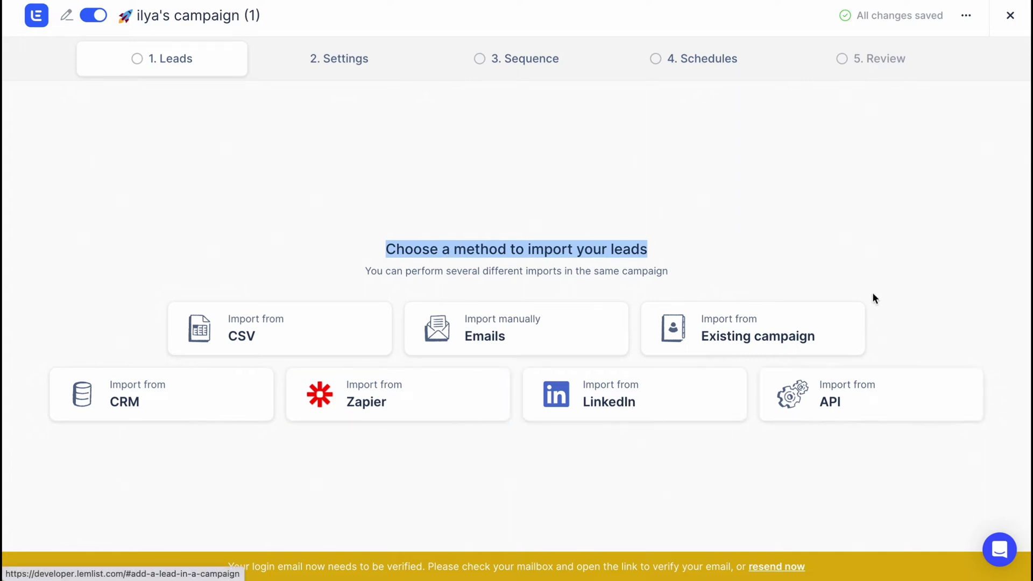
left_click(873, 257)
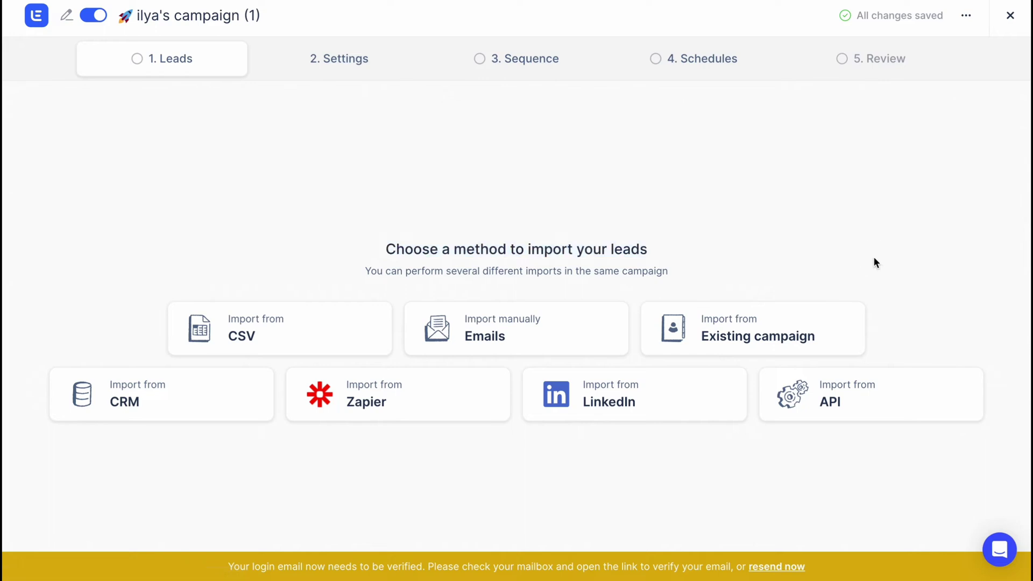
Step: Manually import a single lead into the campaign by entering its email address
left_click(511, 346)
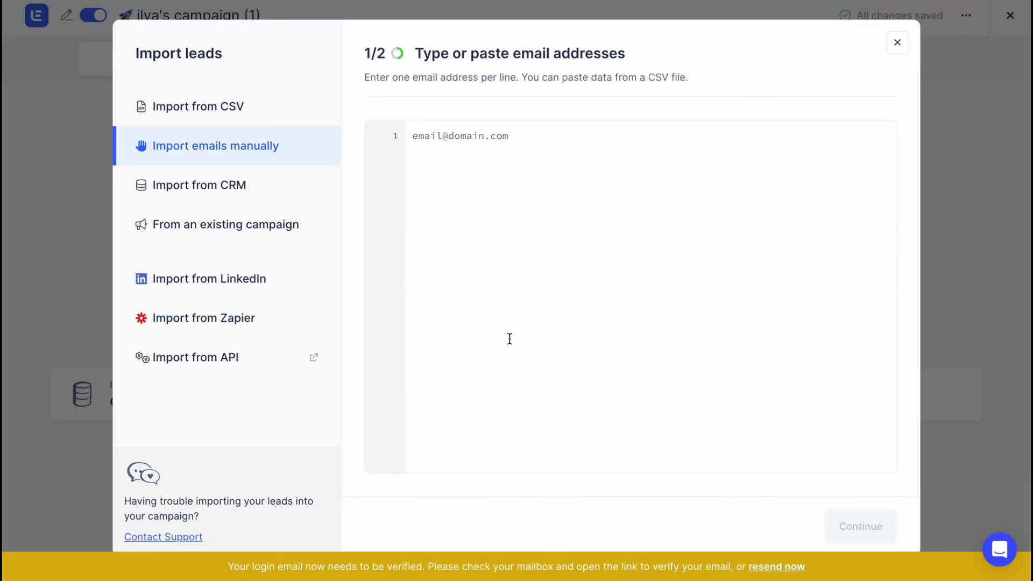
left_click(517, 156)
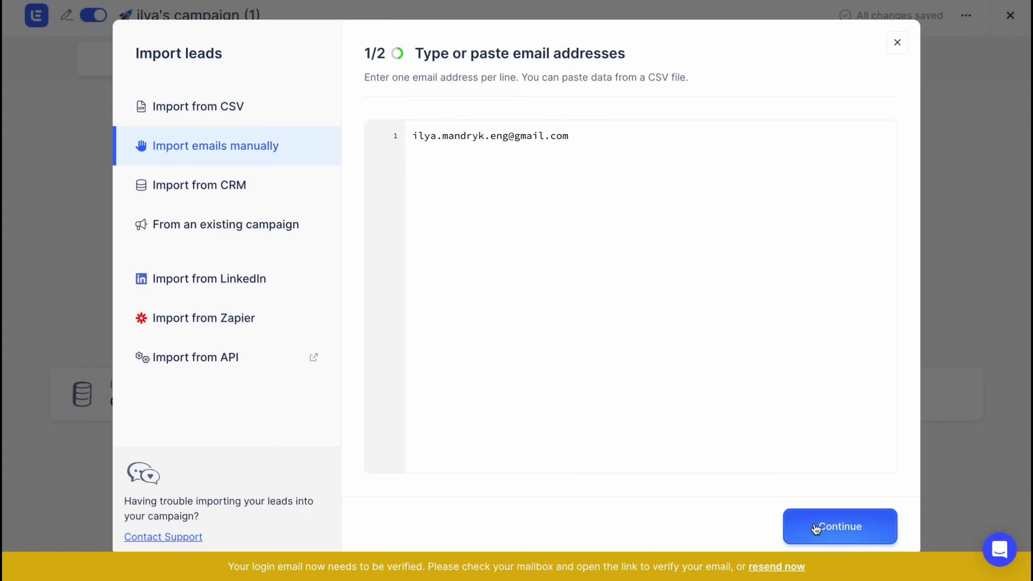
left_click(816, 529)
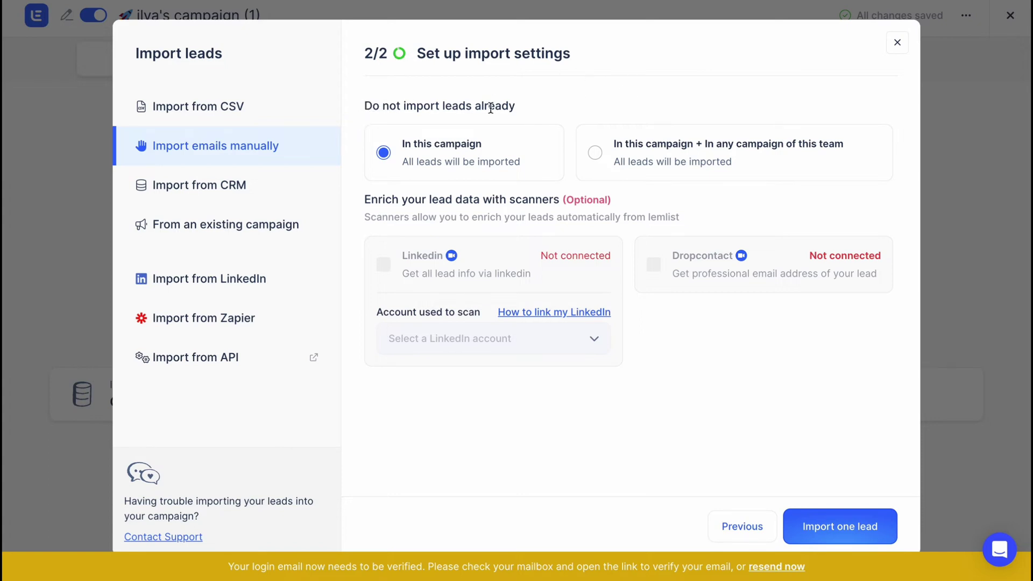
left_click(832, 539)
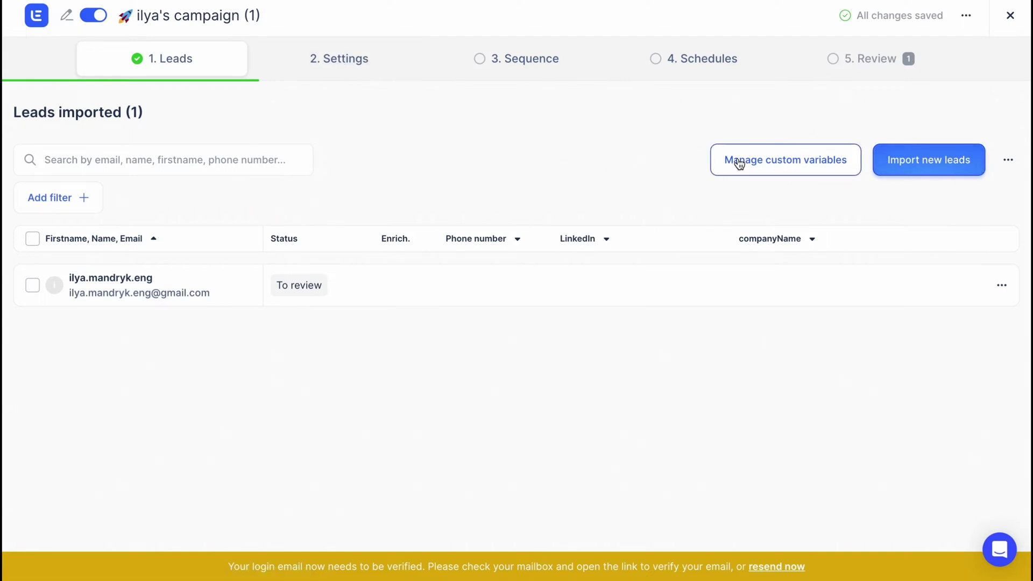
Step: Open campaign Settings and look over the campaign name and Add to groups fields
left_click(359, 72)
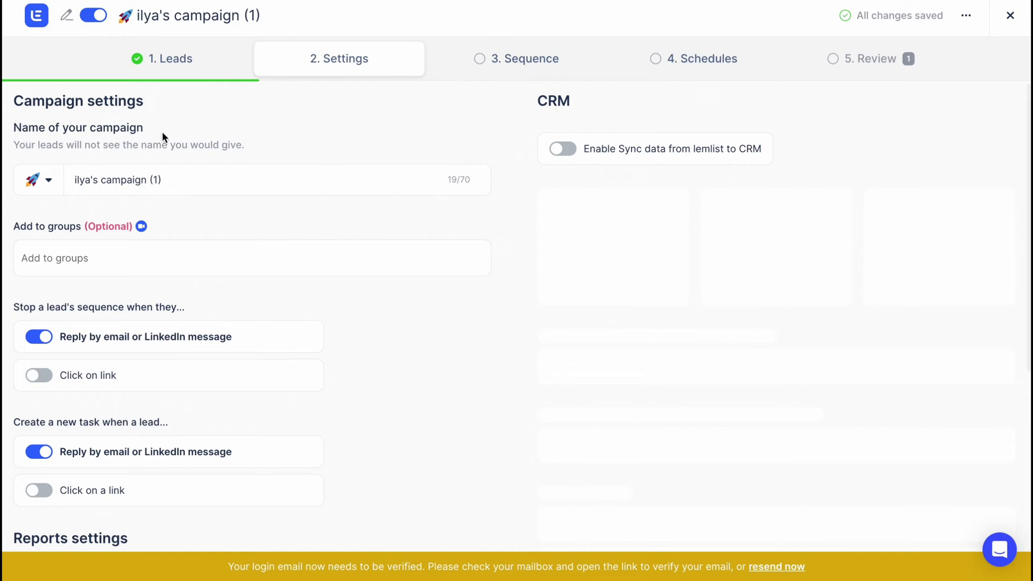
left_click_drag(74, 179, 179, 179)
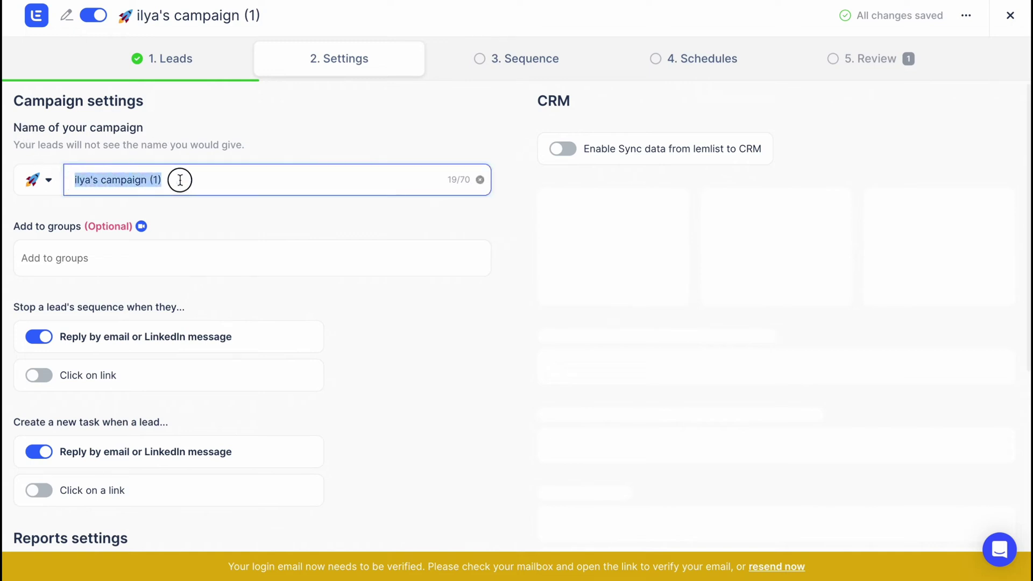
left_click(310, 224)
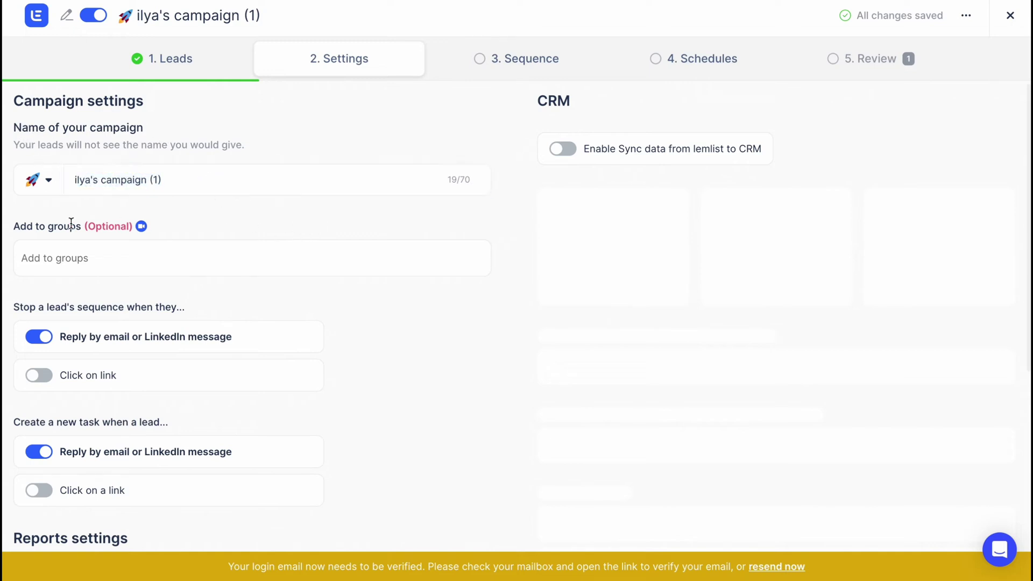
left_click_drag(11, 226, 156, 226)
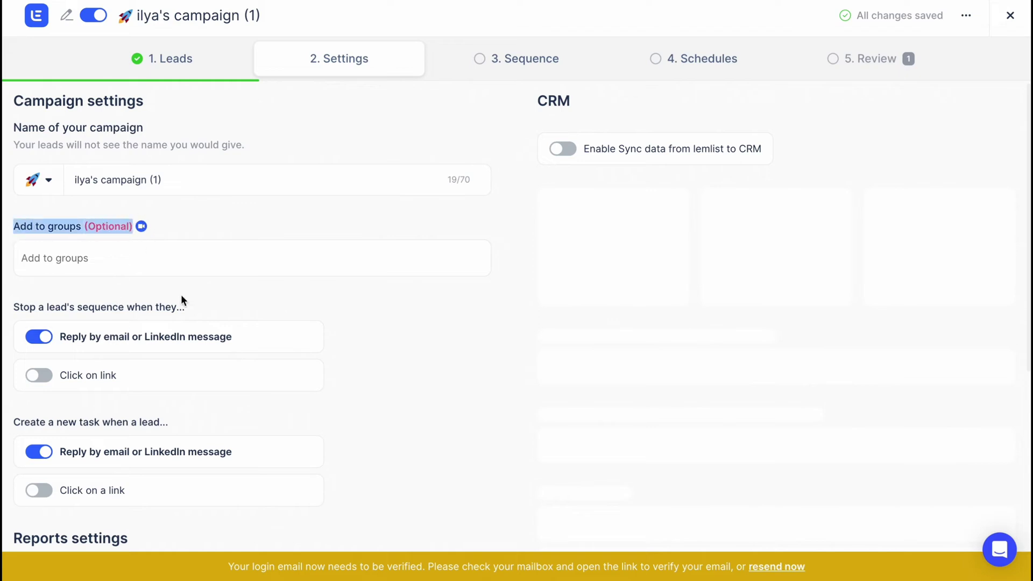
left_click(244, 265)
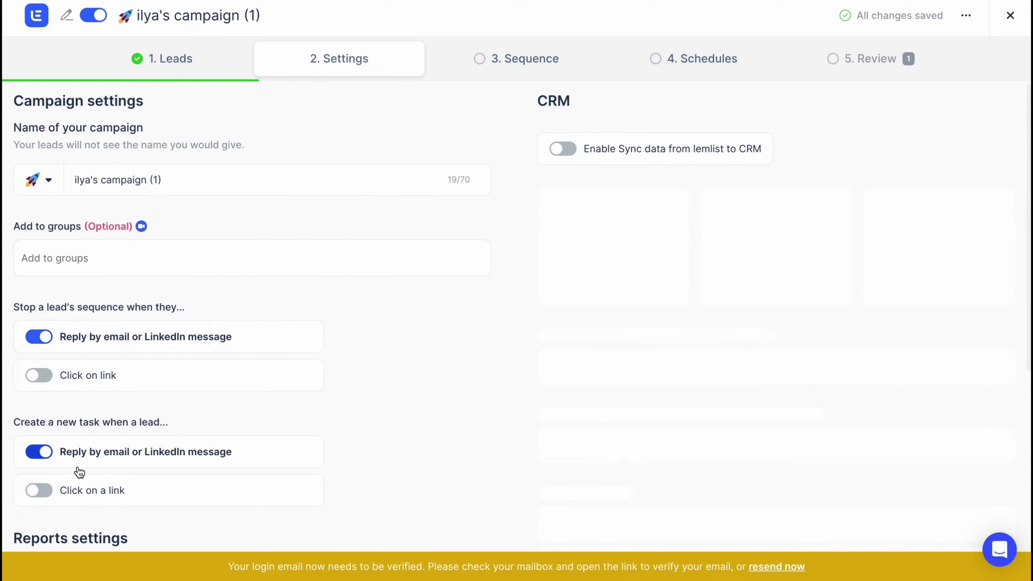
Step: Scroll through tracking and Reports settings down to the 20% revenue conversion rate
scroll(38, 431, "down", 1)
scroll(38, 411, "up", 1)
scroll(37, 411, "down", 1)
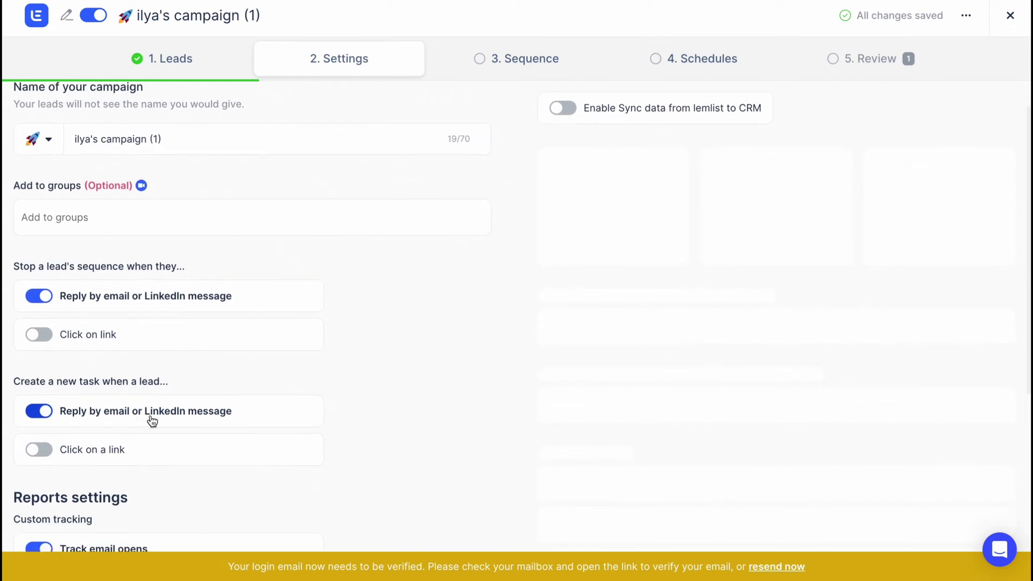
scroll(214, 401, "down", 6)
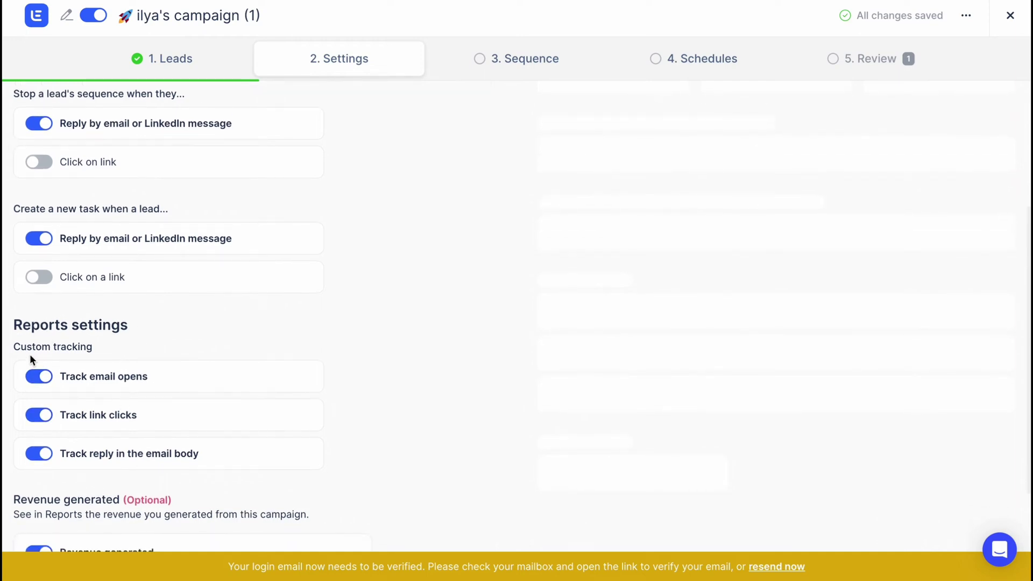
scroll(95, 353, "down", 1)
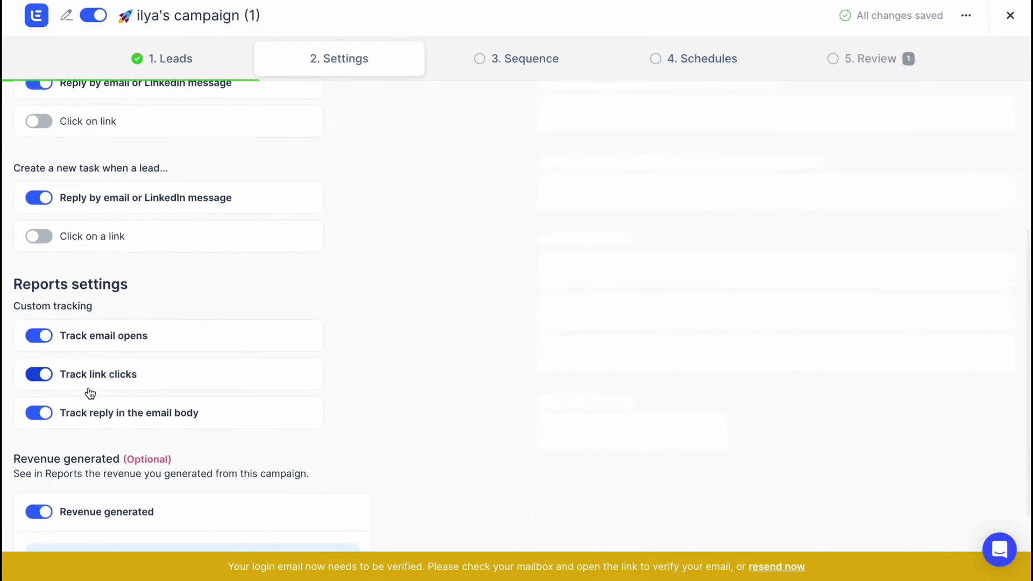
scroll(89, 391, "down", 1)
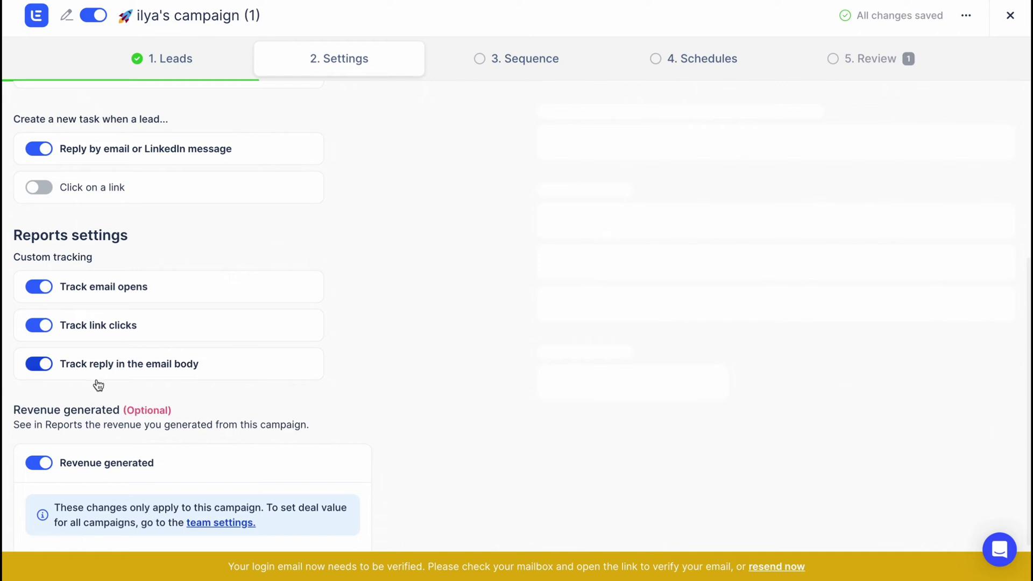
scroll(202, 379, "down", 1)
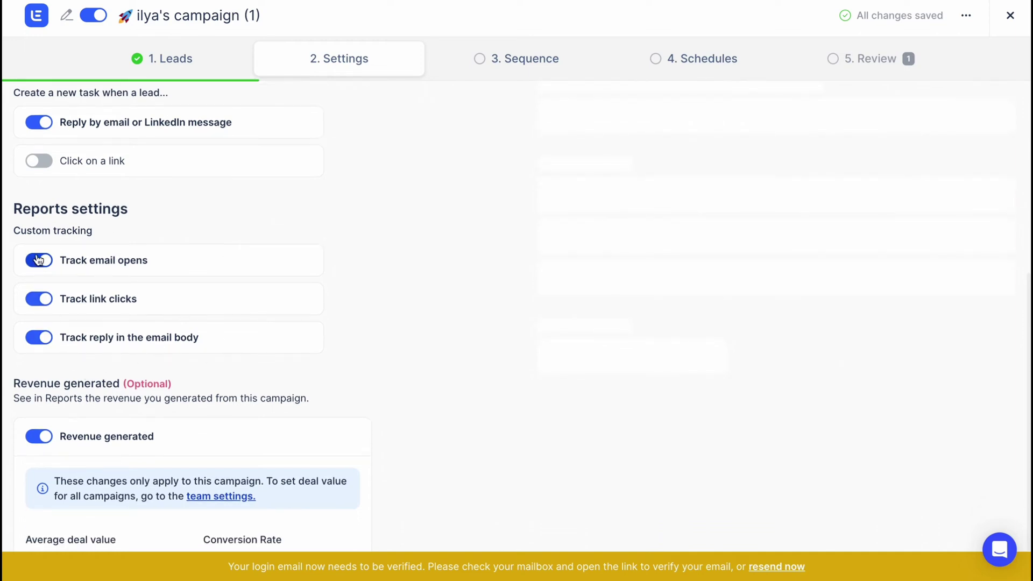
scroll(120, 316, "down", 1)
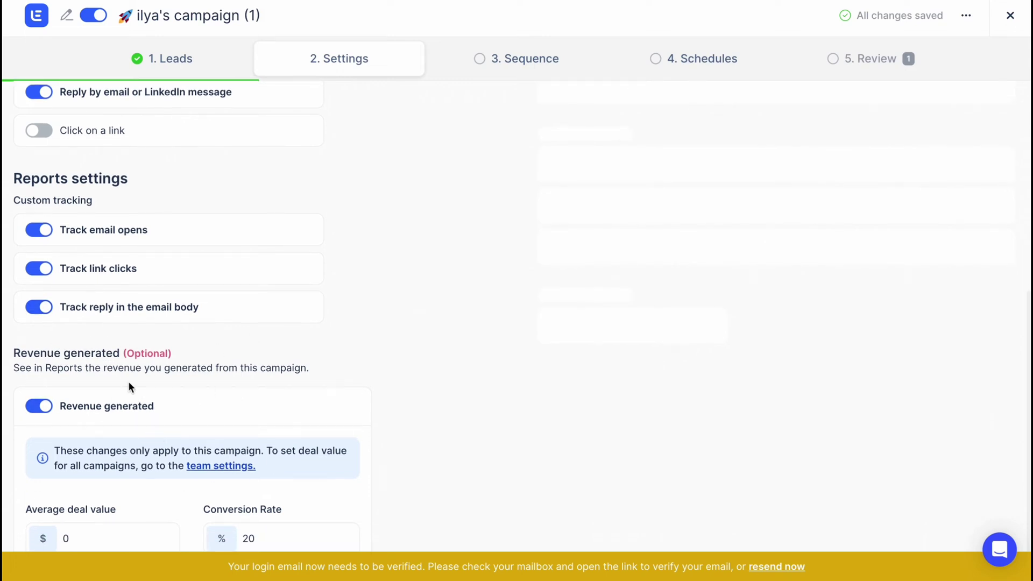
Step: Build a sequence with an Email step, a 3-day wait and an API call step
left_click(516, 64)
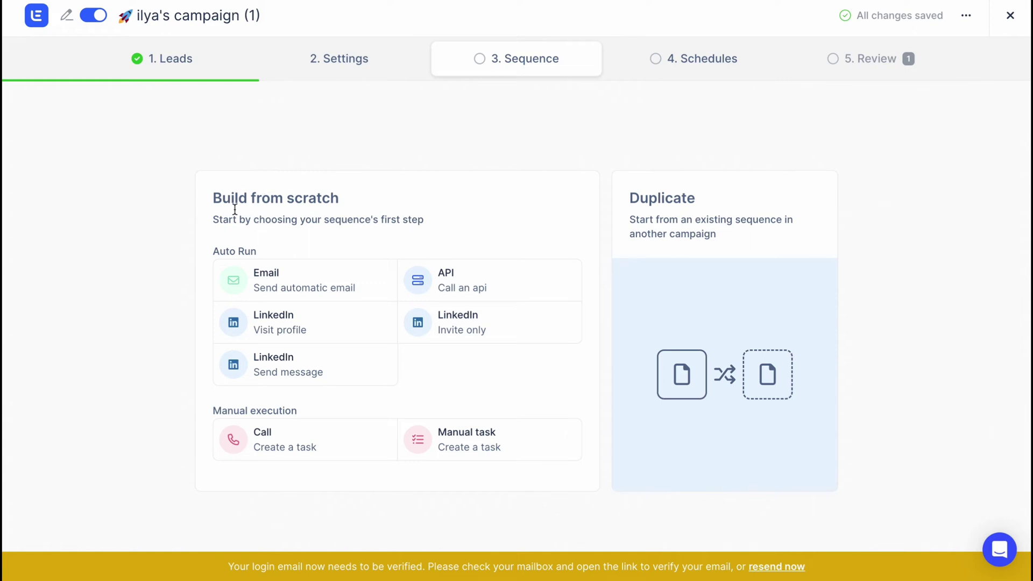
left_click(251, 281)
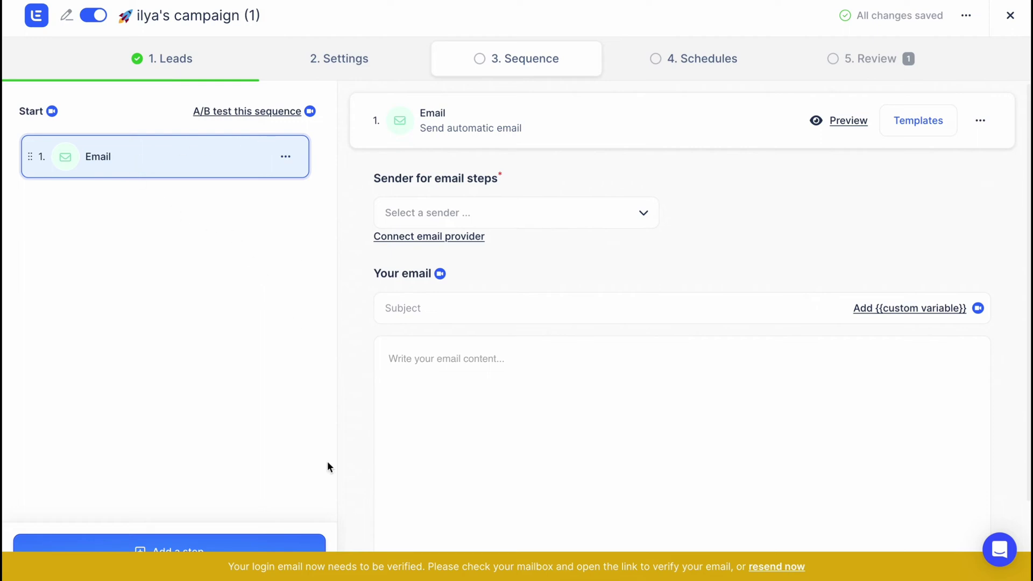
left_click(792, 569)
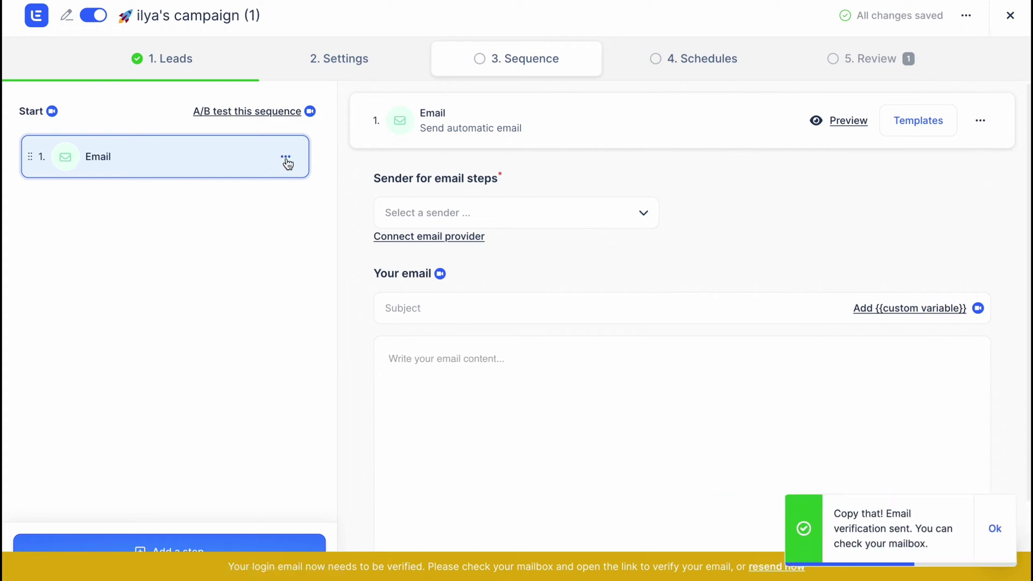
left_click(287, 160)
left_click(65, 157)
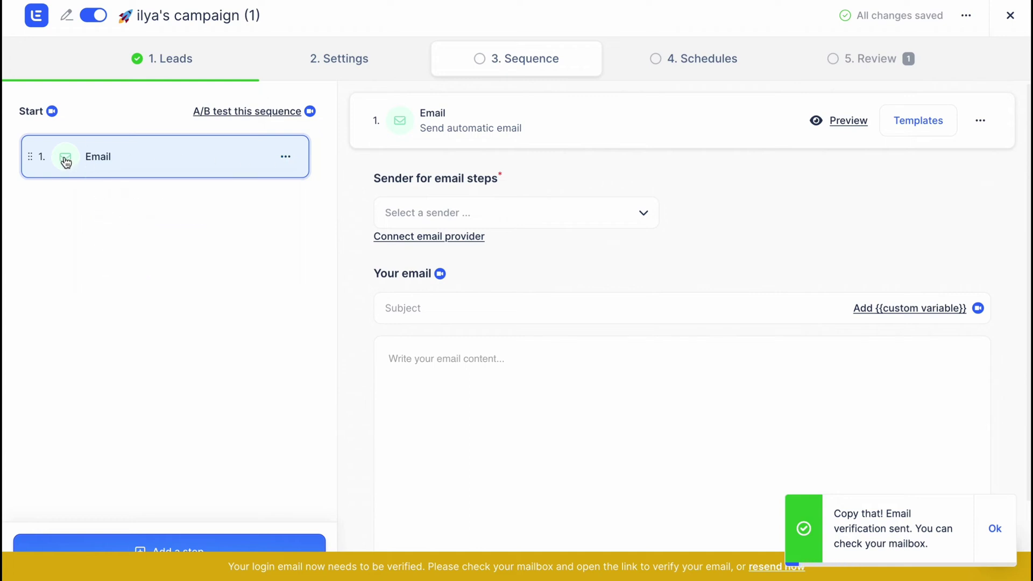
left_click(189, 548)
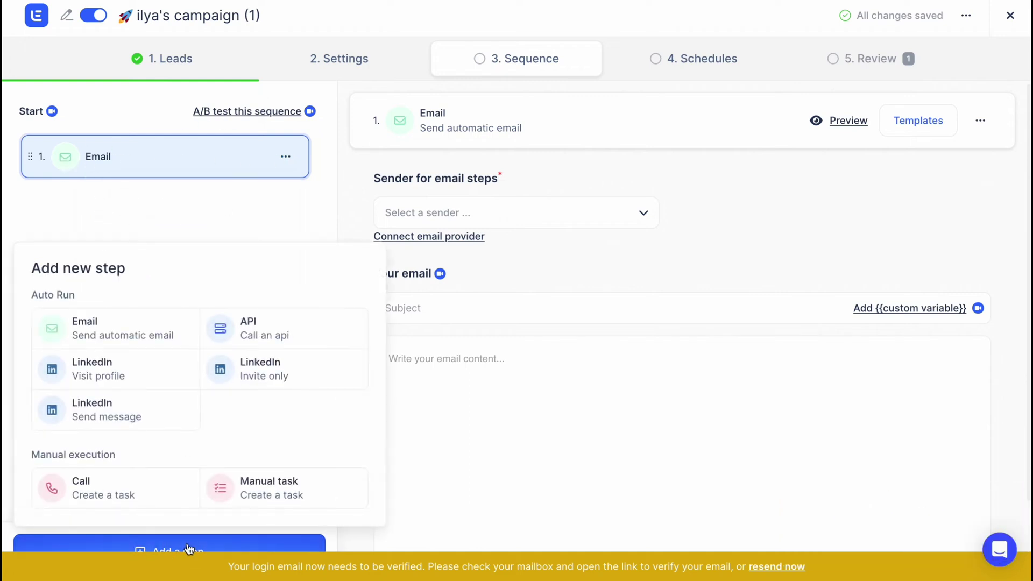
left_click(260, 334)
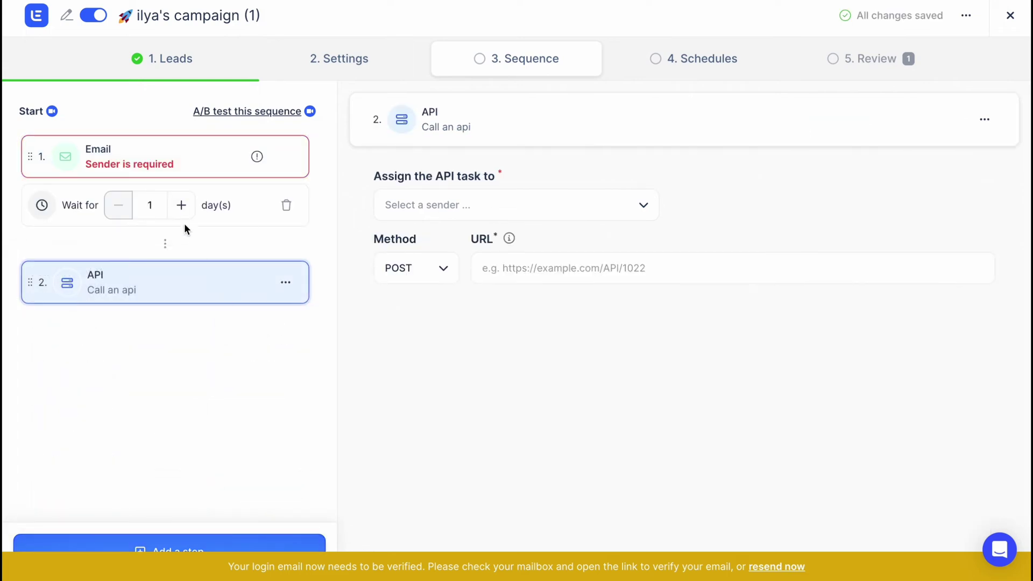
left_click(181, 208)
Step: Check the Email step's Select a sender list, finding no configured sender
left_click(151, 167)
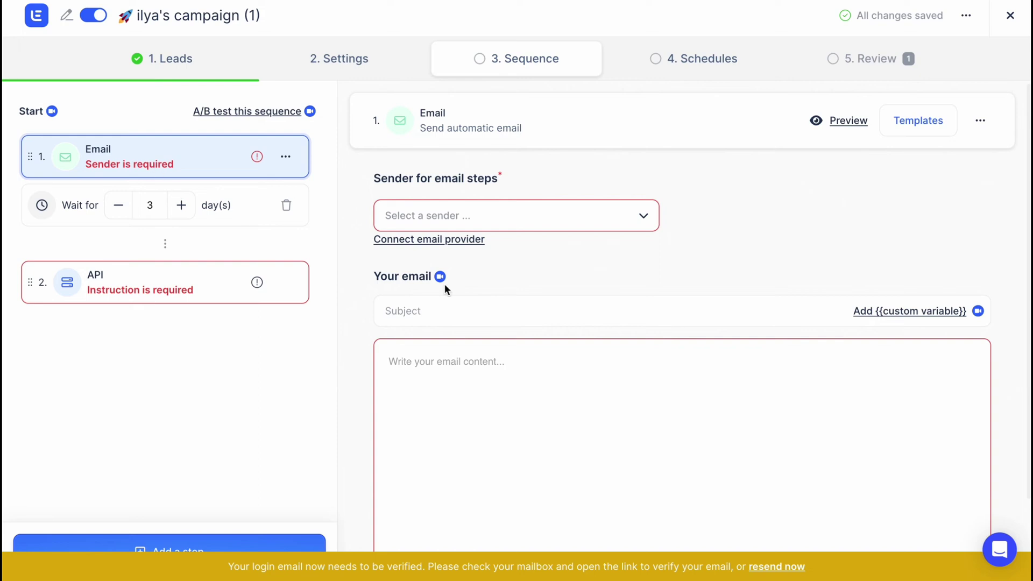
left_click(562, 213)
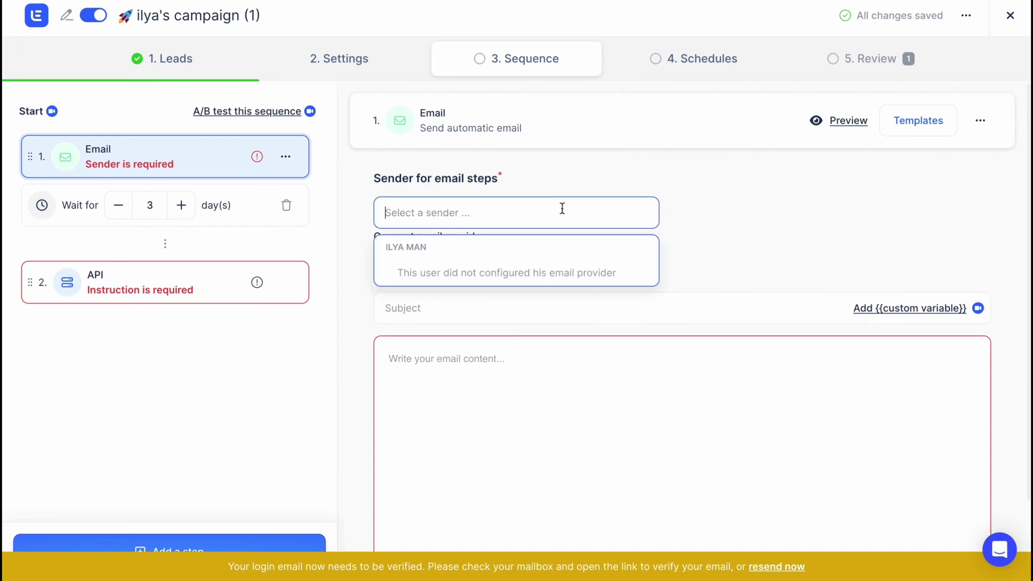
left_click(445, 268)
left_click(428, 220)
left_click(416, 250)
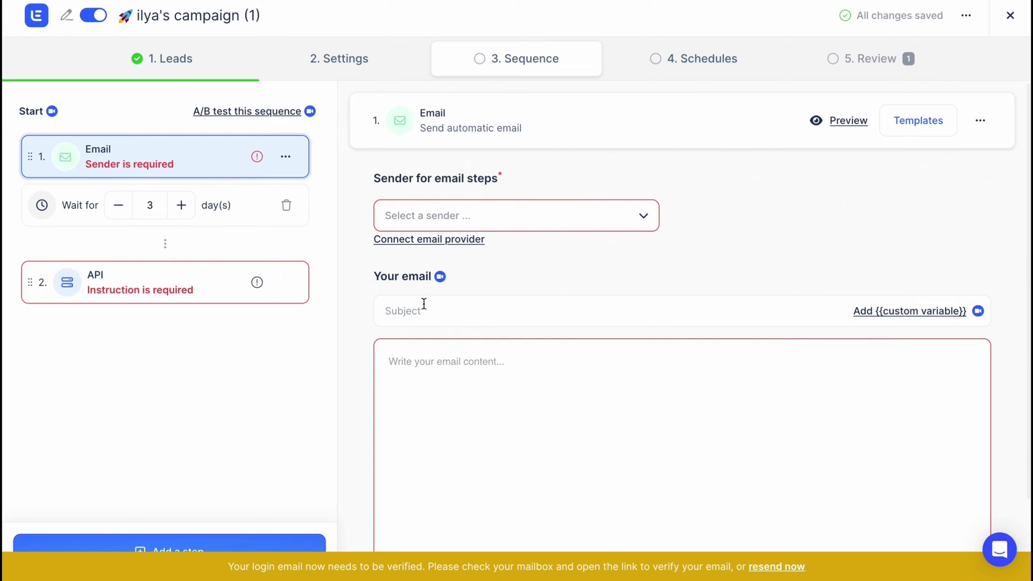
Step: Look over the email content area, then switch to the 4. Schedules step
scroll(424, 304, "down", 1)
left_click_drag(385, 254, 469, 257)
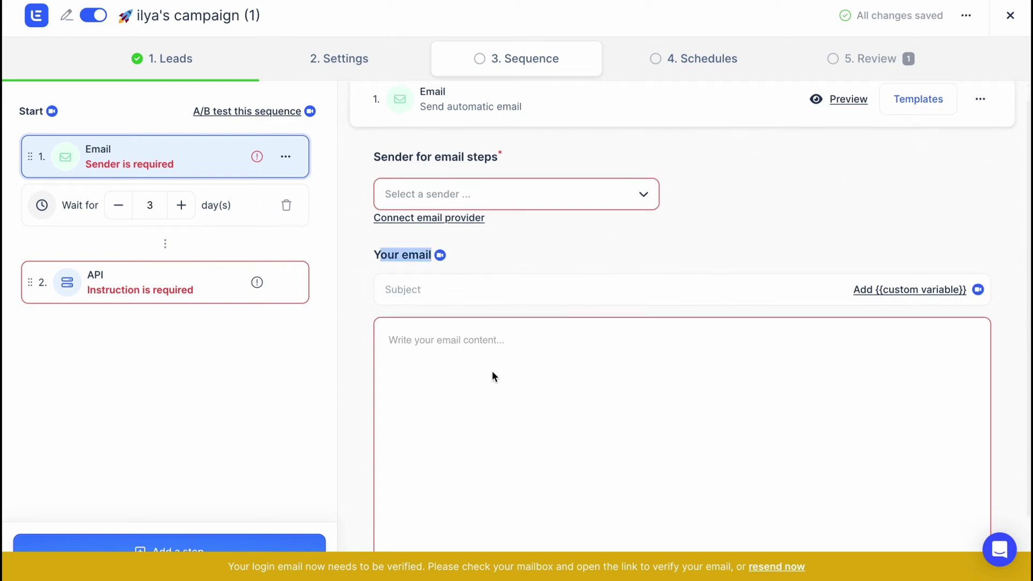
left_click(425, 357)
scroll(435, 356, "down", 3)
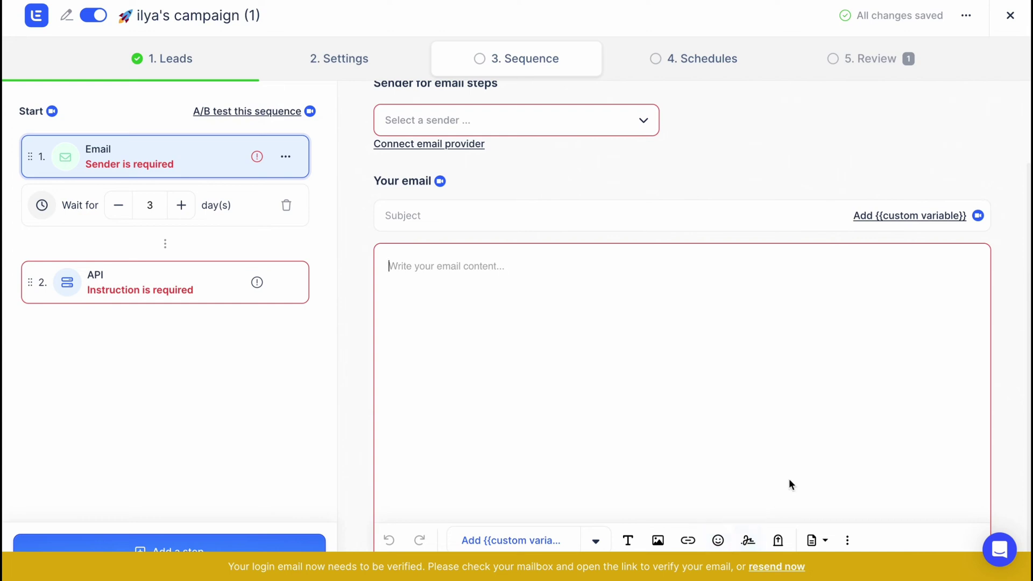
scroll(789, 479, "up", 2)
left_click(701, 60)
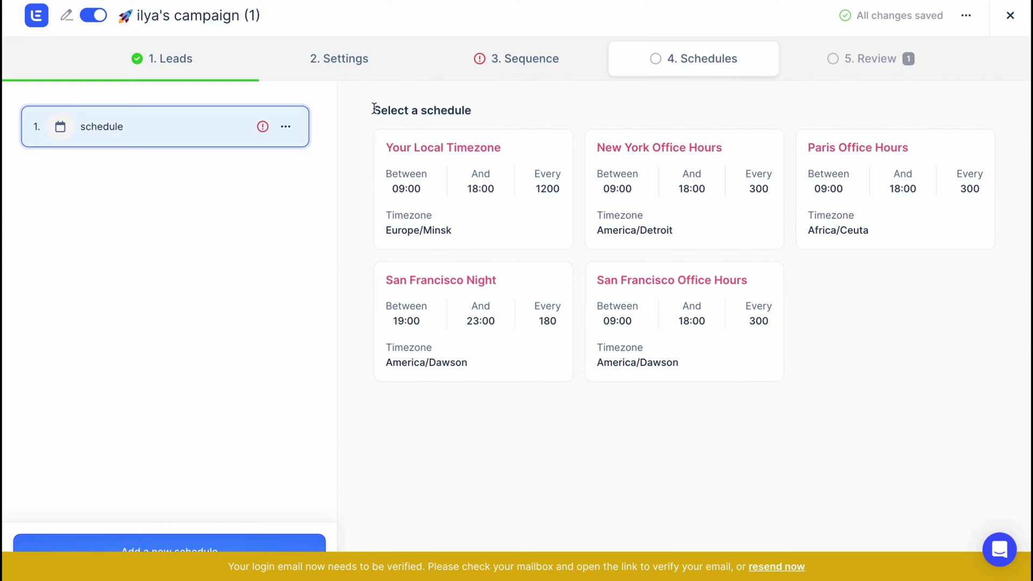
Step: Add Your Local Timezone and New York Office Hours schedules, then return to Sequence
triple_click(510, 108)
left_click(411, 154)
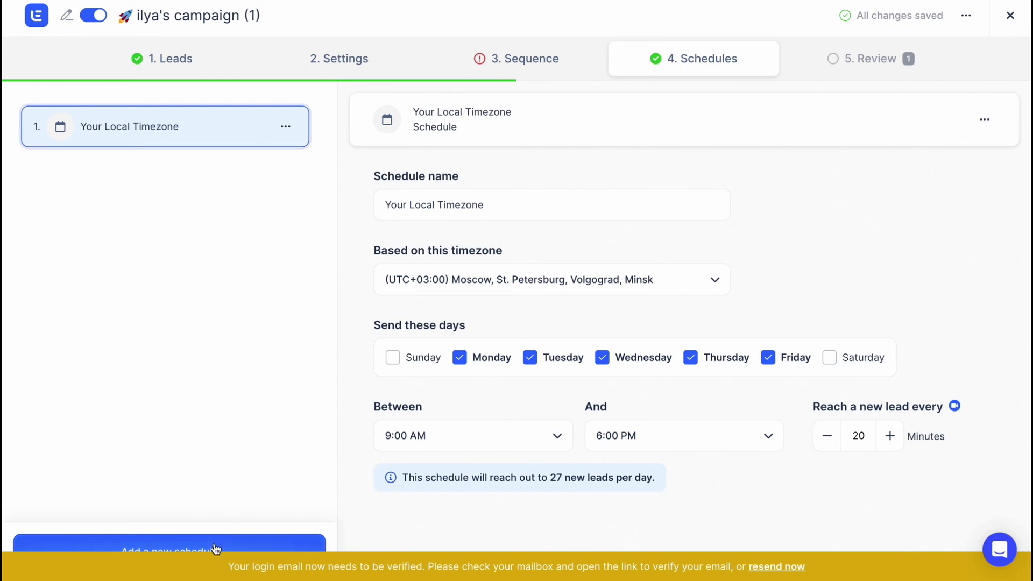
left_click(188, 549)
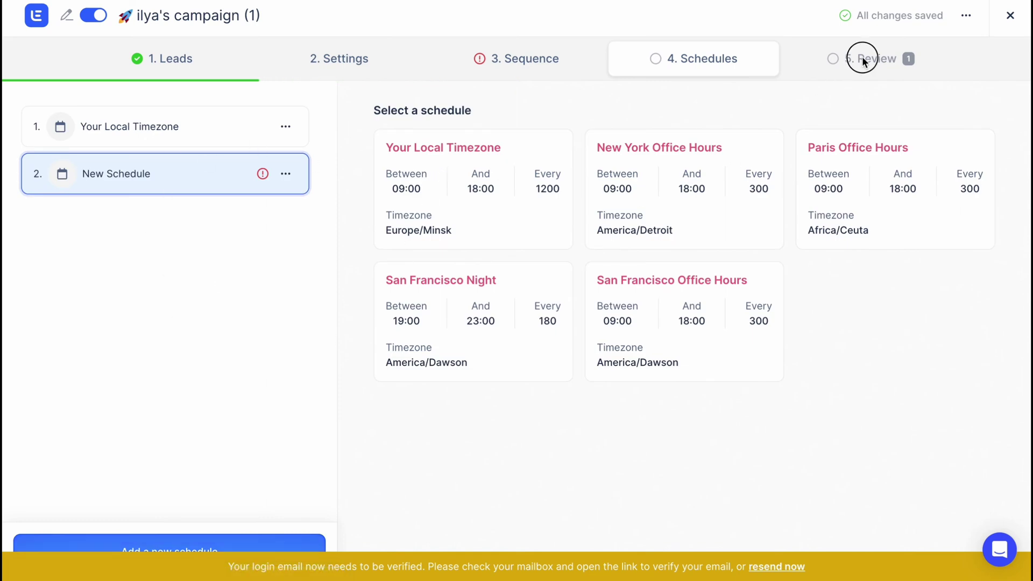
left_click(667, 153)
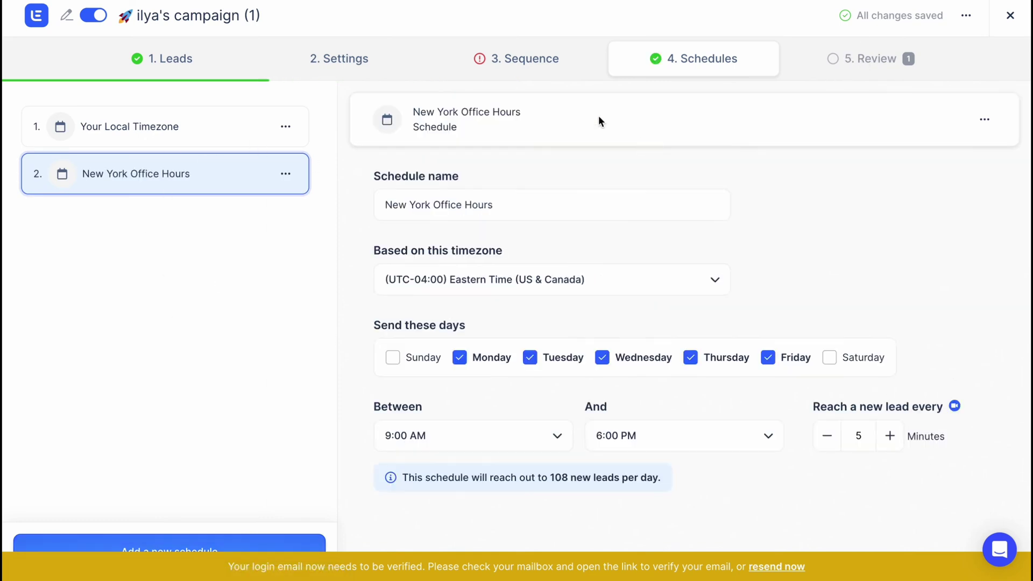
left_click(519, 62)
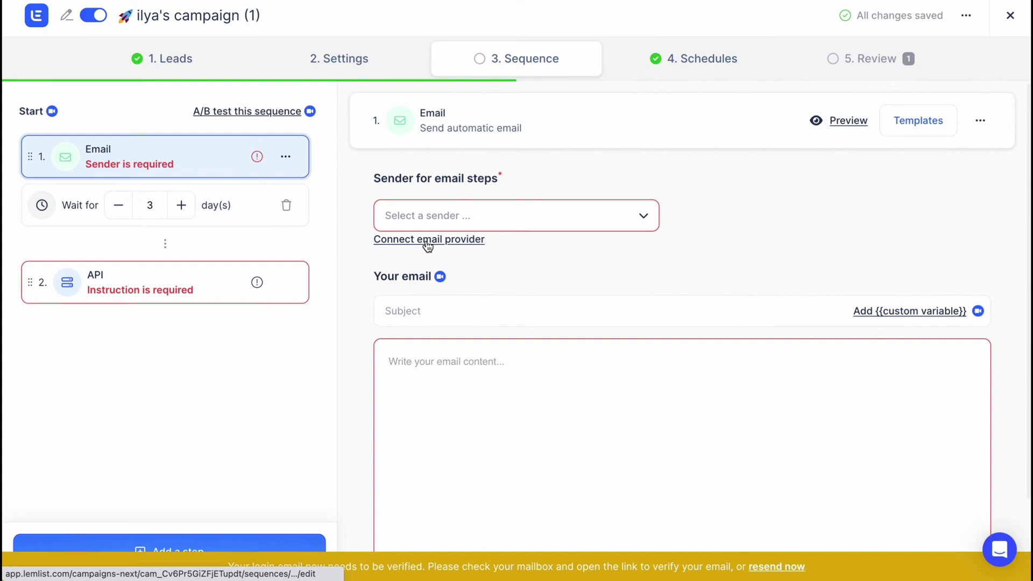
Step: Delete the Email and API steps from the sequence and return to Schedules
left_click(286, 156)
left_click(189, 272)
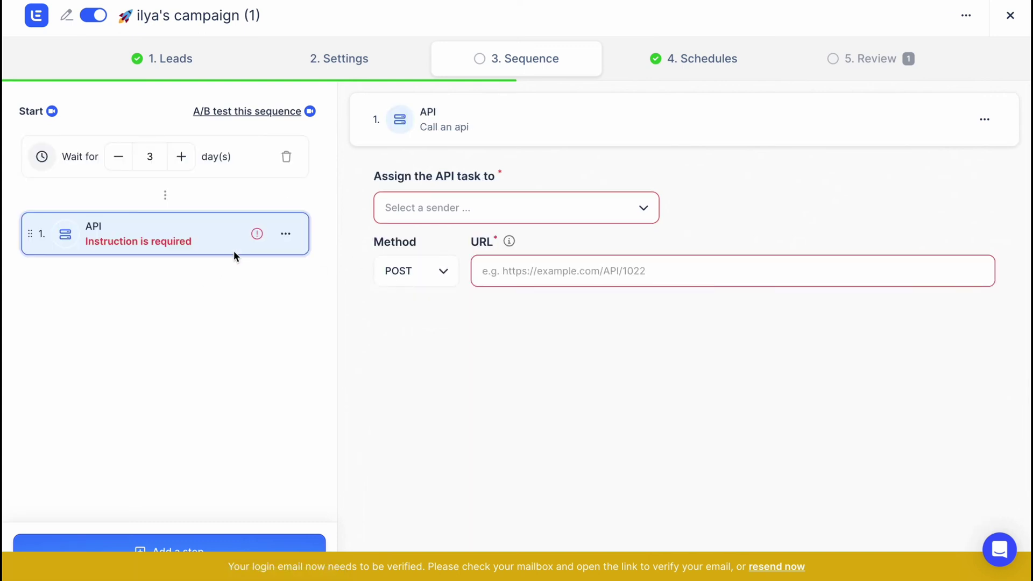
left_click(286, 233)
left_click(250, 299)
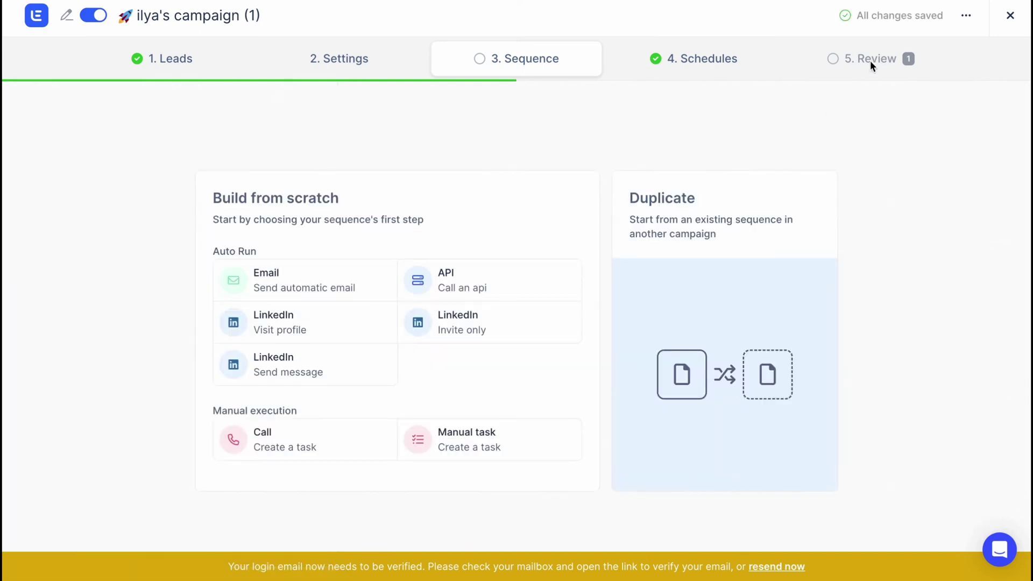
left_click(725, 63)
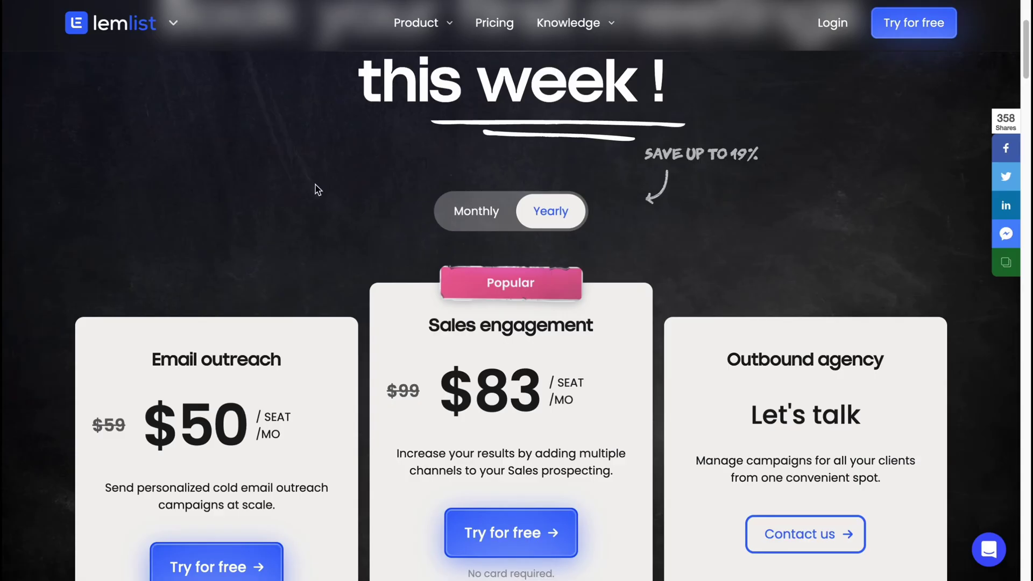
Step: Scroll through the plan cards and highlight the prices, including Sales engagement at $83
scroll(324, 202, "down", 3)
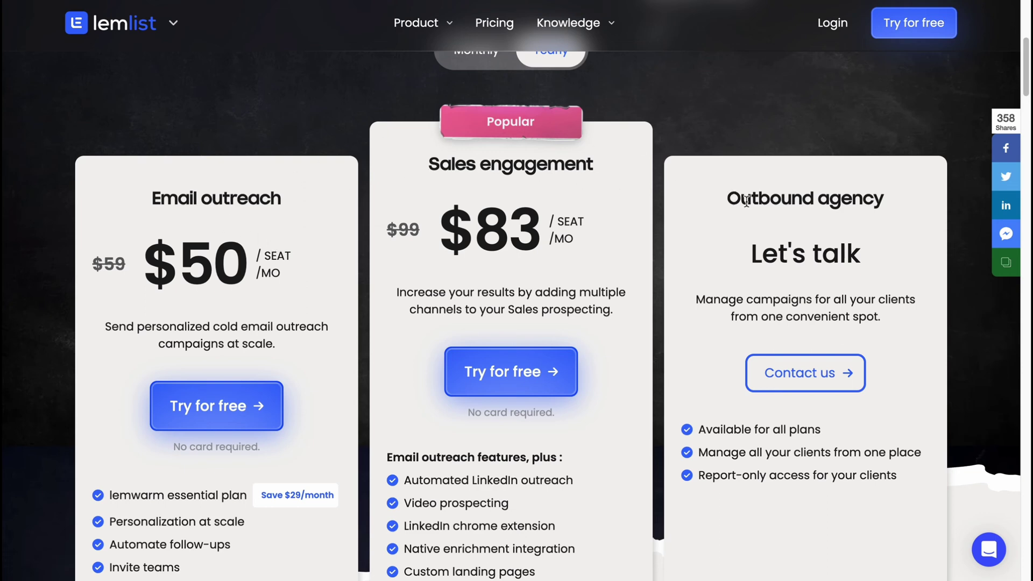
scroll(325, 210, "down", 1)
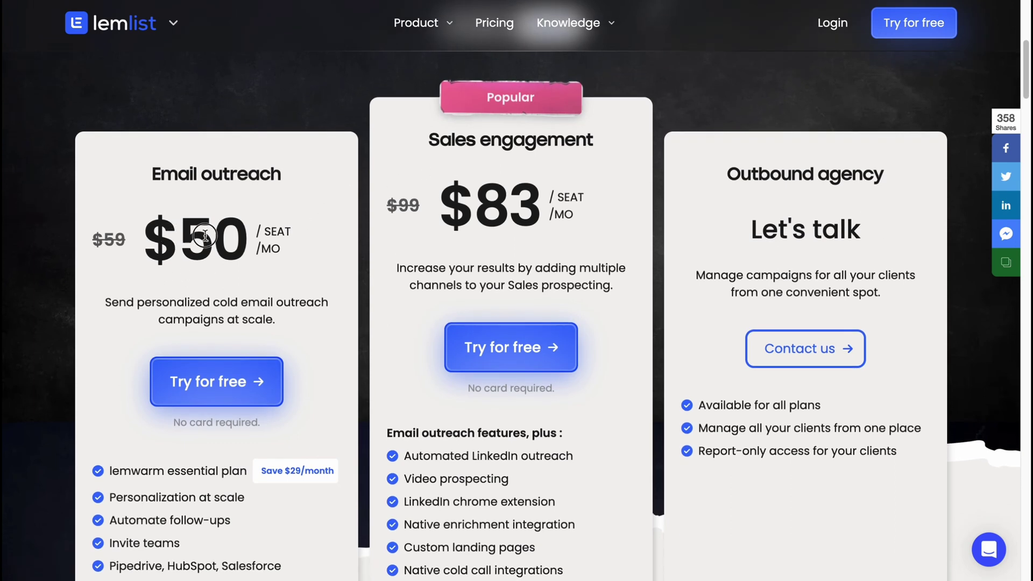
left_click_drag(203, 237, 261, 239)
scroll(287, 242, "down", 1)
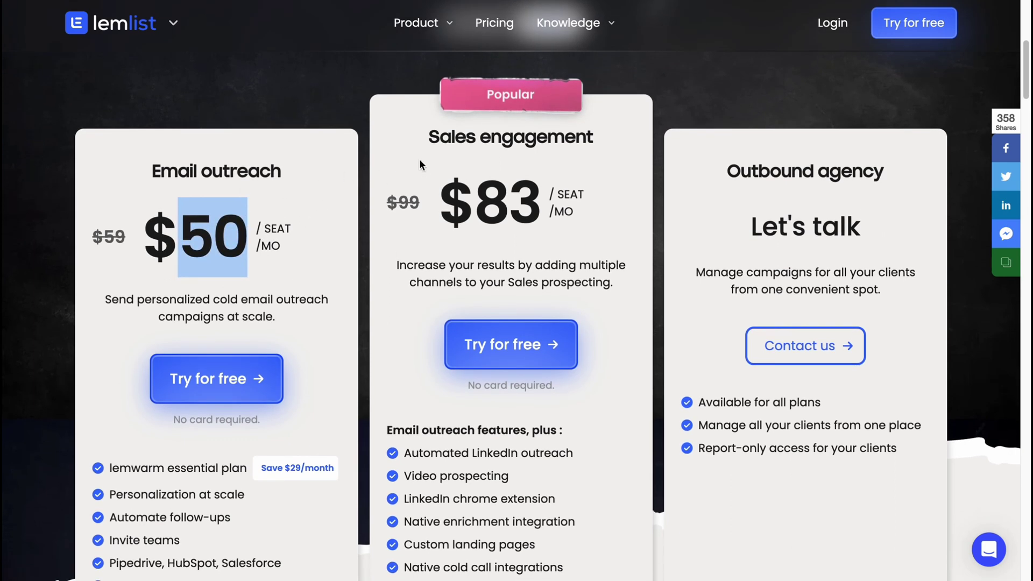
left_click_drag(473, 200, 549, 204)
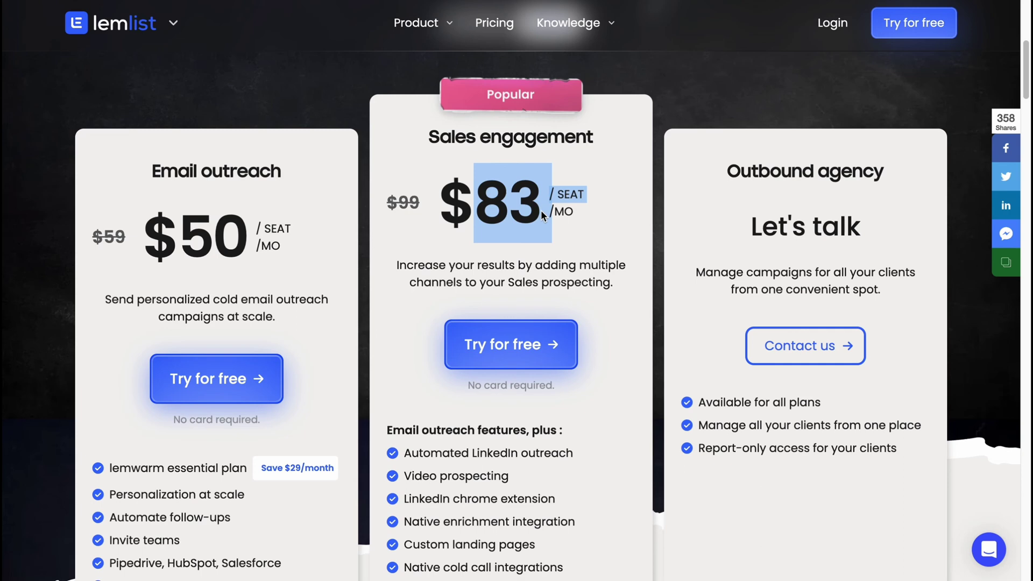
scroll(240, 344, "down", 1)
scroll(240, 328, "down", 1)
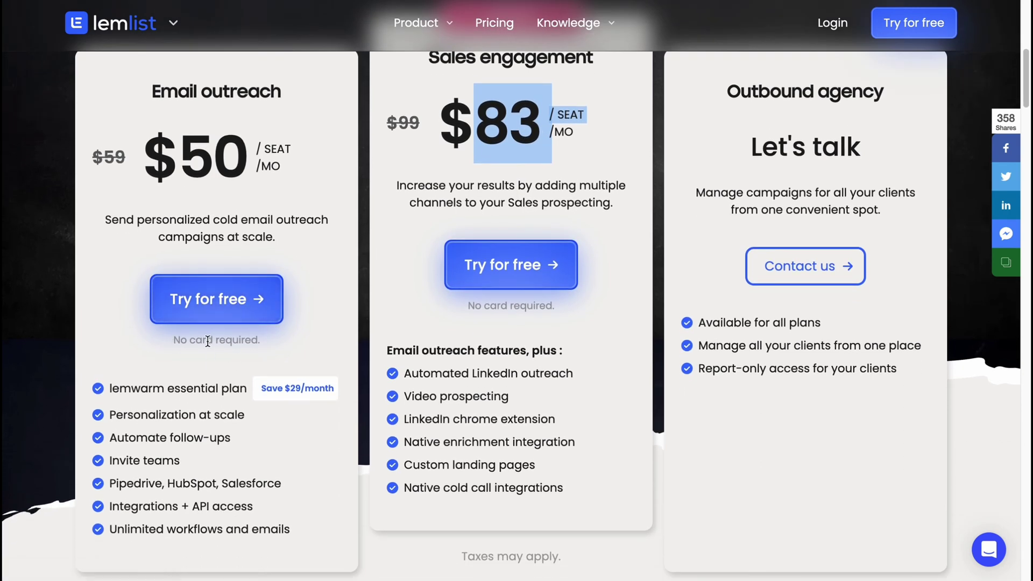
scroll(302, 359, "down", 1)
Step: Highlight Email outreach features: lemwarm essential, Personalization at scale, Invite teams, CRM integrations, API access, unlimited workflows
left_click_drag(152, 72, 299, 72)
scroll(160, 374, "down", 1)
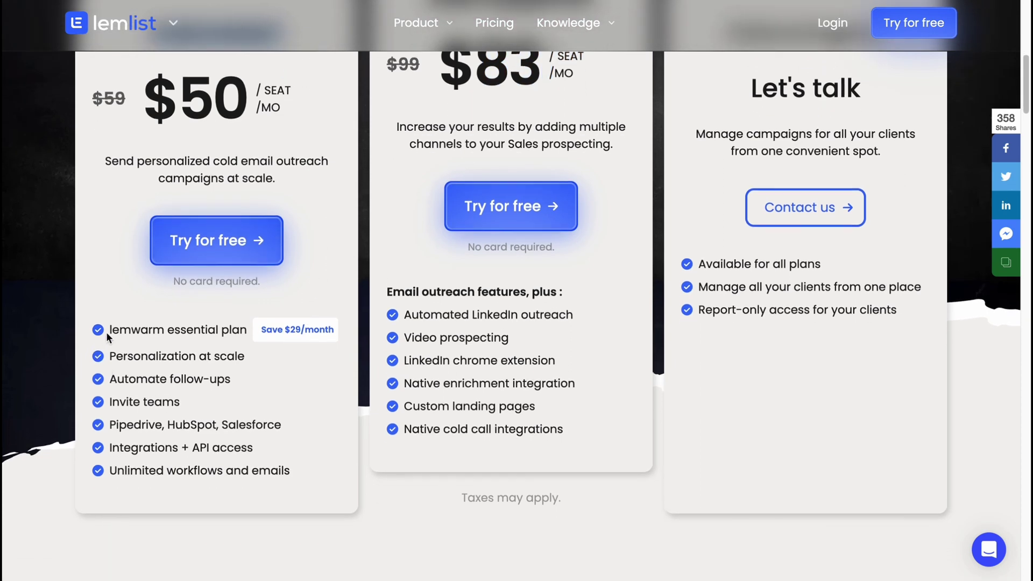
left_click_drag(107, 330, 247, 332)
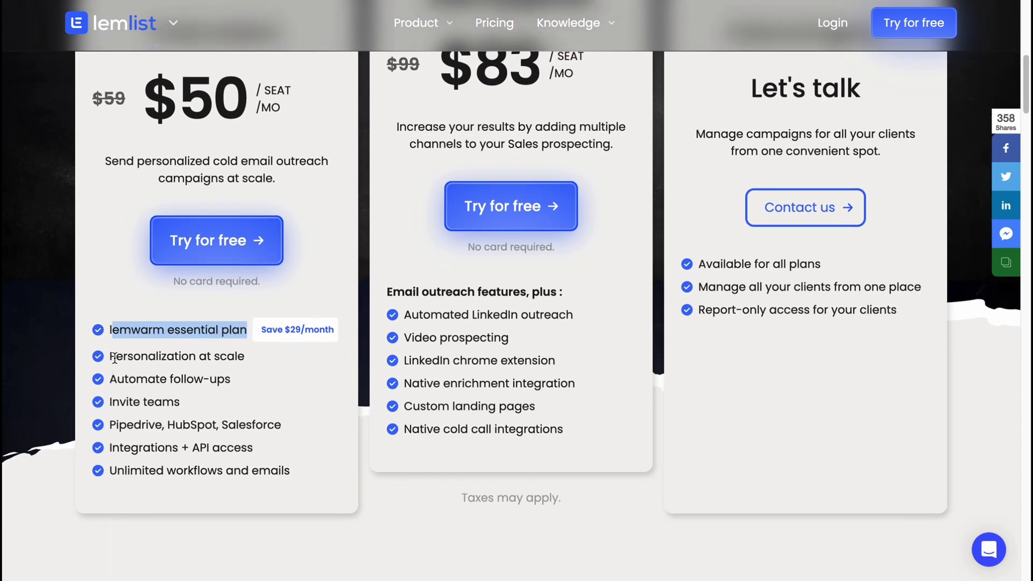
left_click_drag(116, 356, 269, 358)
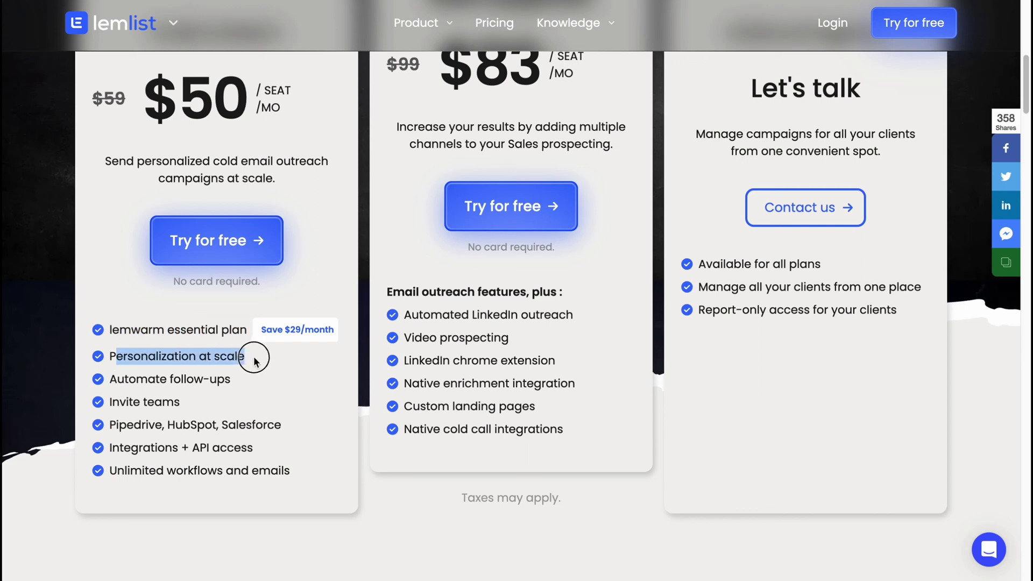
left_click(108, 386)
left_click_drag(112, 405, 193, 396)
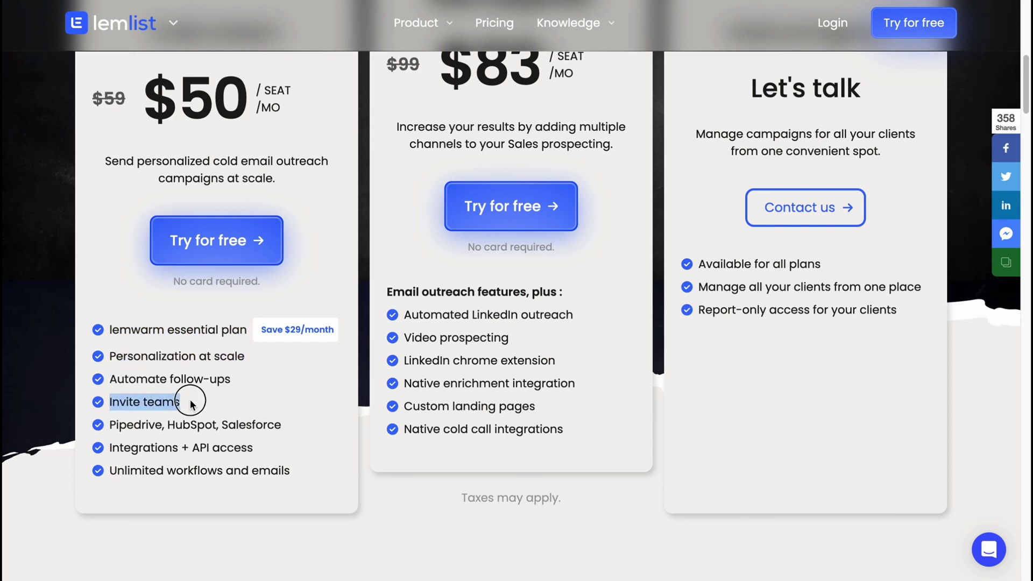
left_click_drag(117, 425, 286, 426)
left_click_drag(122, 451, 245, 444)
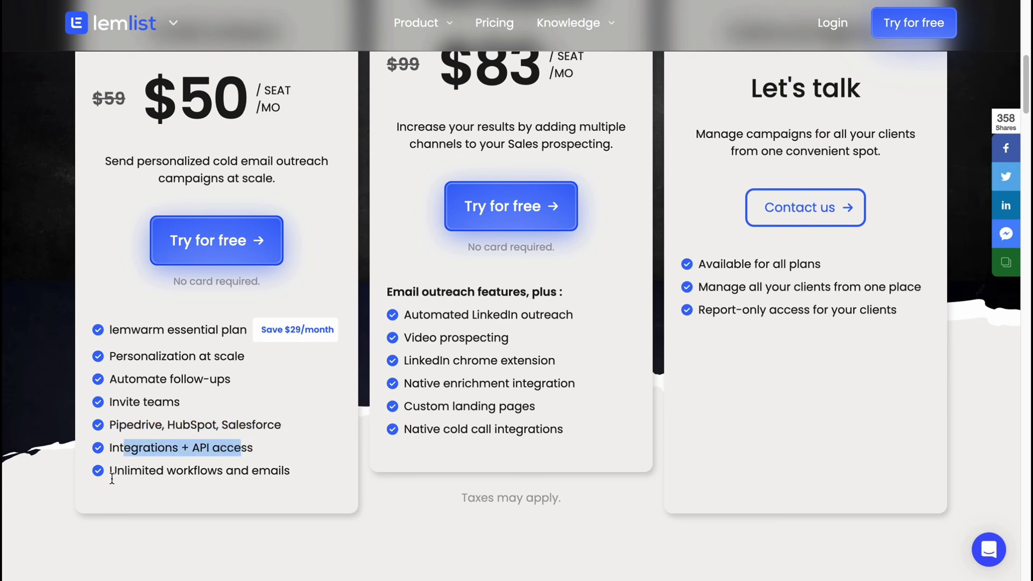
left_click_drag(110, 472, 301, 480)
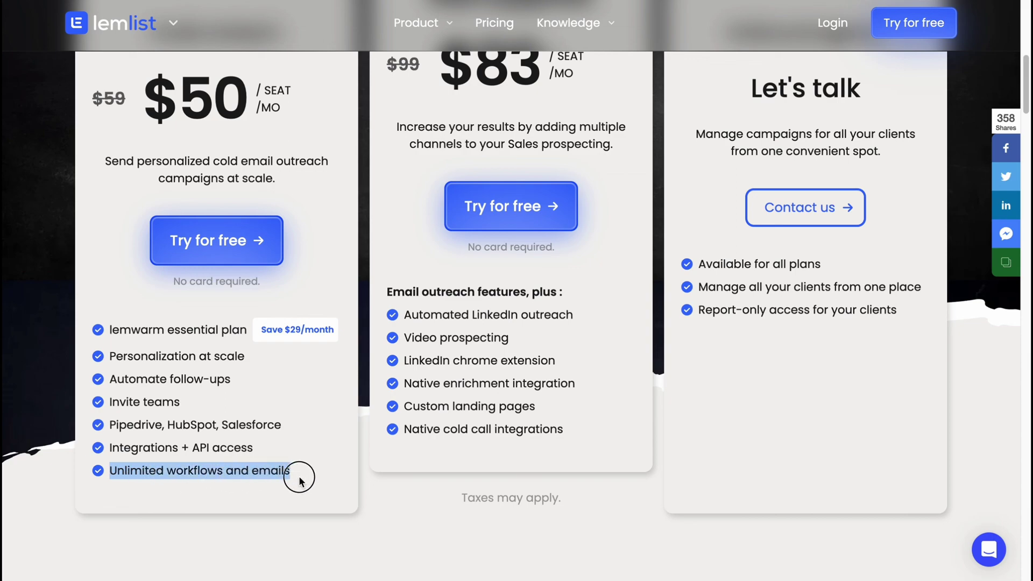
Step: Highlight Sales engagement features: LinkedIn outreach, video prospecting, Chrome extension, enrichment, landing pages, cold calls
scroll(337, 372, "up", 1)
left_click(405, 258)
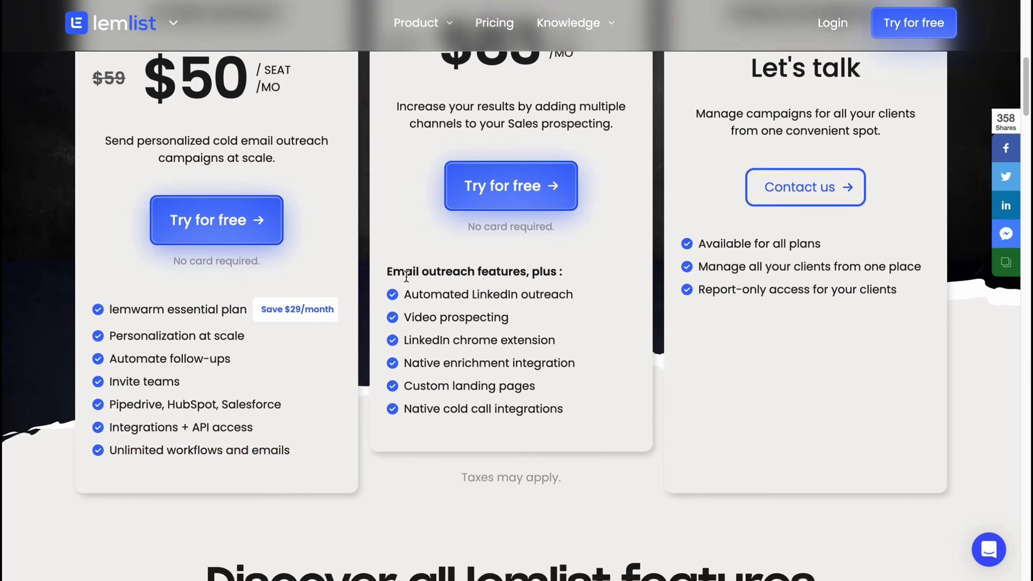
scroll(400, 323, "up", 5)
scroll(505, 325, "up", 1)
scroll(451, 382, "down", 7)
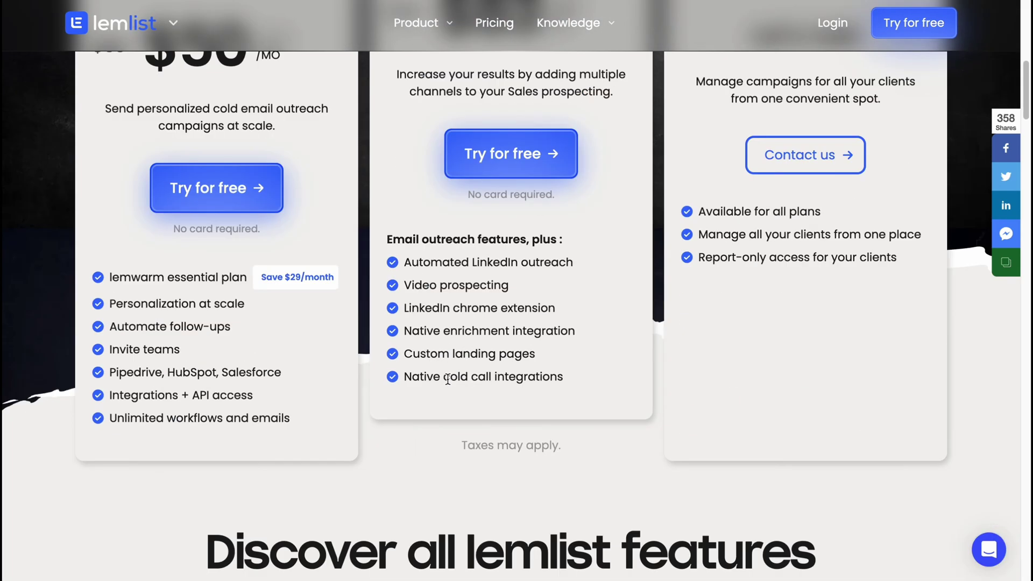
left_click_drag(409, 266, 583, 268)
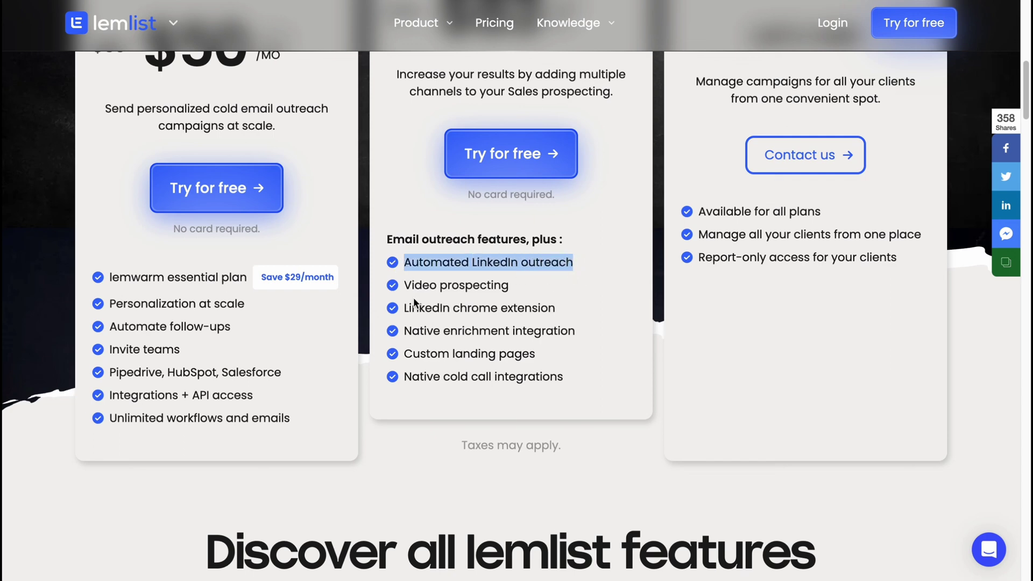
left_click_drag(404, 286, 526, 288)
left_click_drag(404, 307, 555, 302)
left_click_drag(404, 331, 575, 332)
left_click_drag(404, 354, 535, 353)
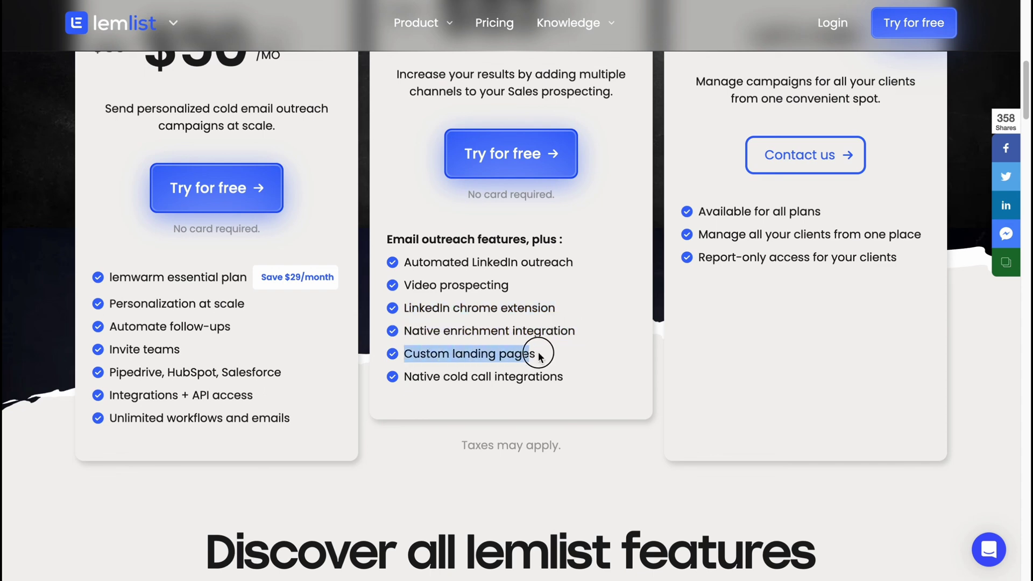
left_click_drag(406, 376, 590, 379)
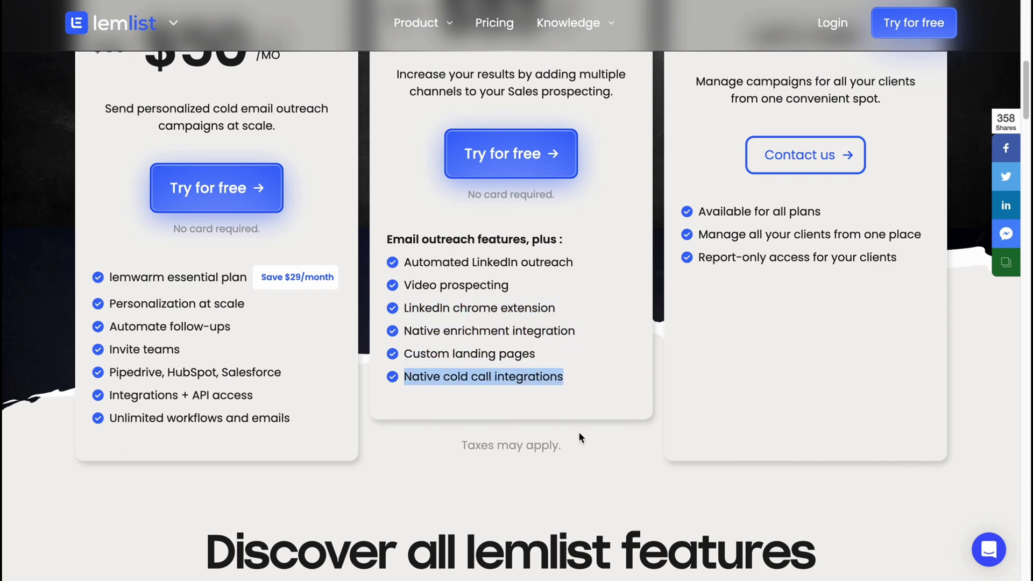
scroll(579, 432, "down", 8)
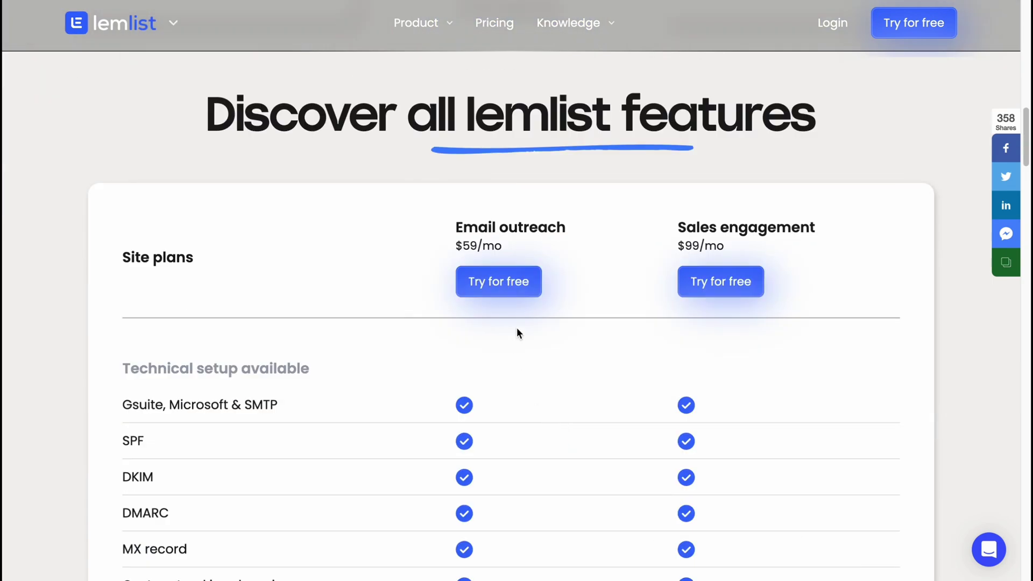
Step: Scroll through the Discover all lemlist features comparison table and testimonials comparing both plans
scroll(598, 222, "up", 12)
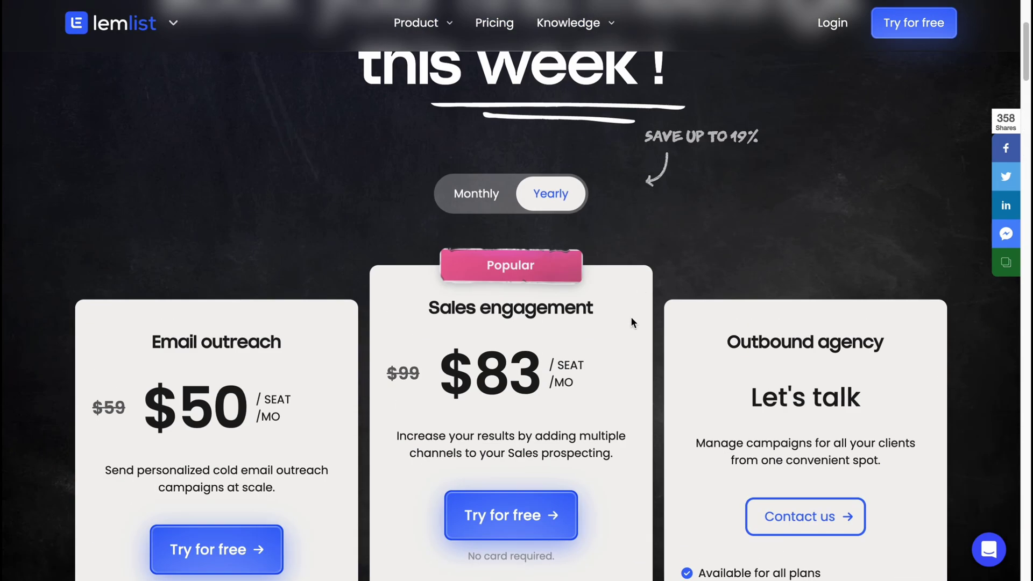
scroll(630, 320, "down", 2)
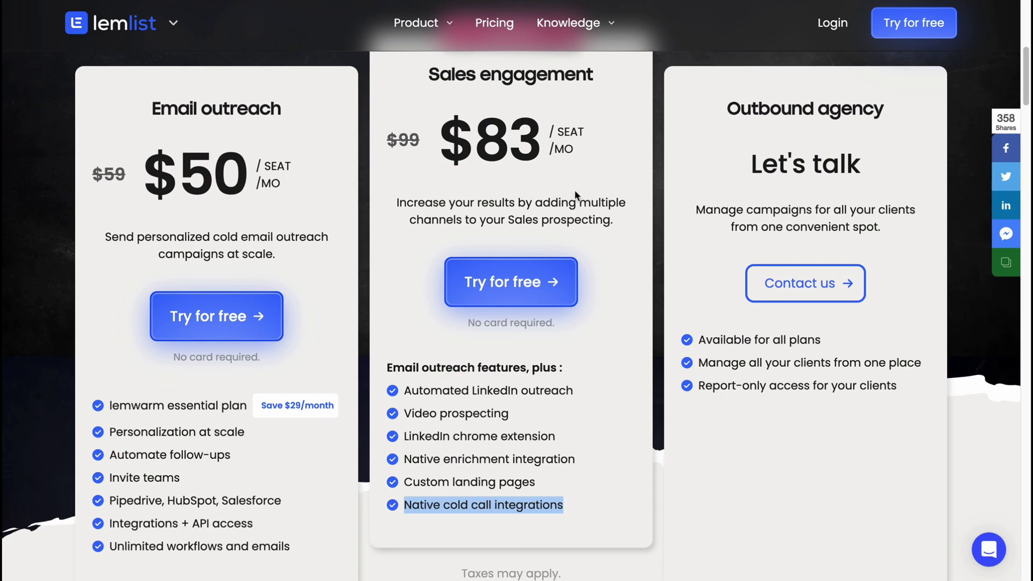
scroll(630, 215, "down", 6)
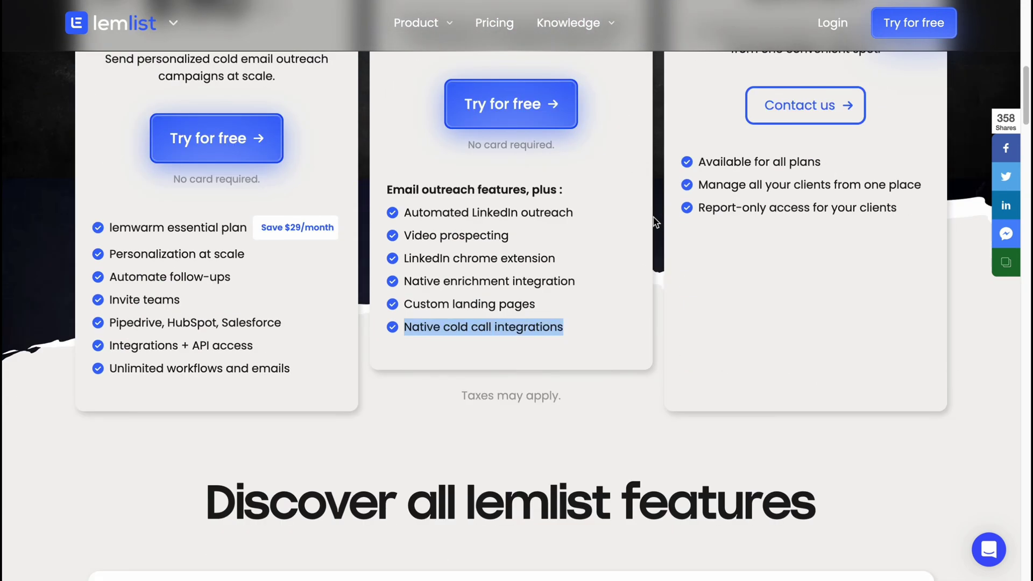
scroll(657, 210, "down", 18)
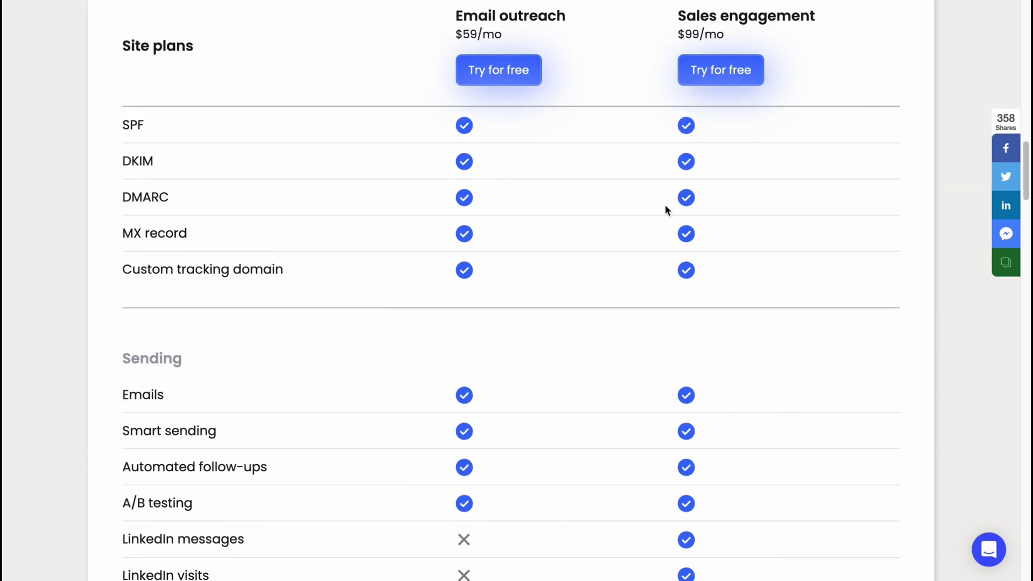
scroll(658, 217, "down", 5)
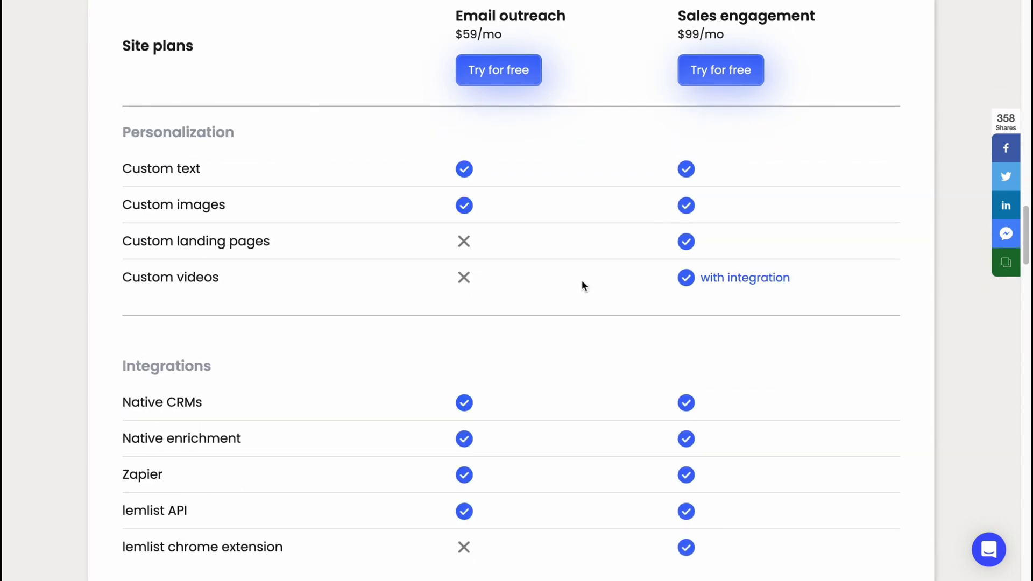
scroll(583, 280, "down", 2)
scroll(584, 283, "down", 12)
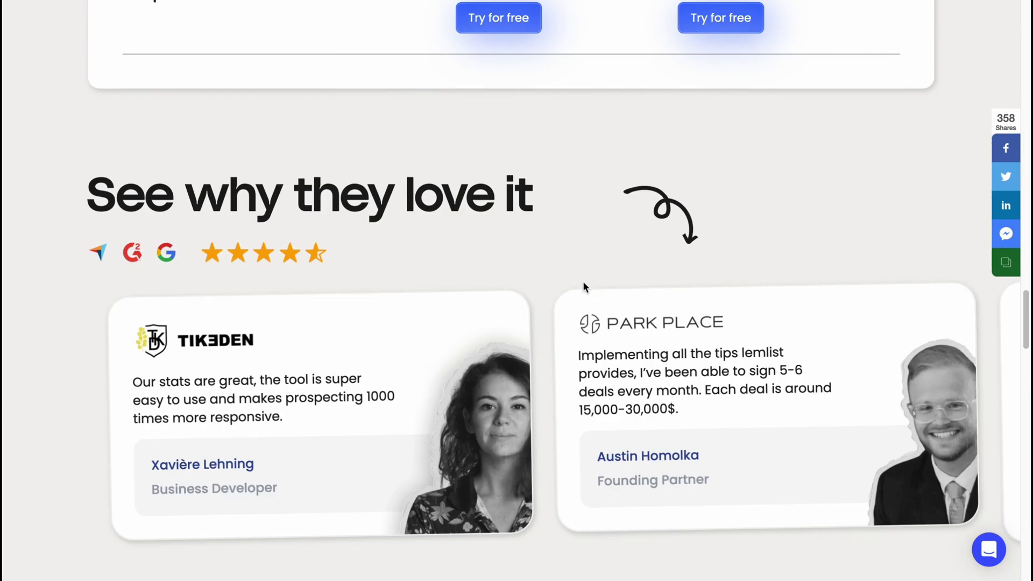
scroll(584, 283, "up", 6)
scroll(582, 280, "up", 20)
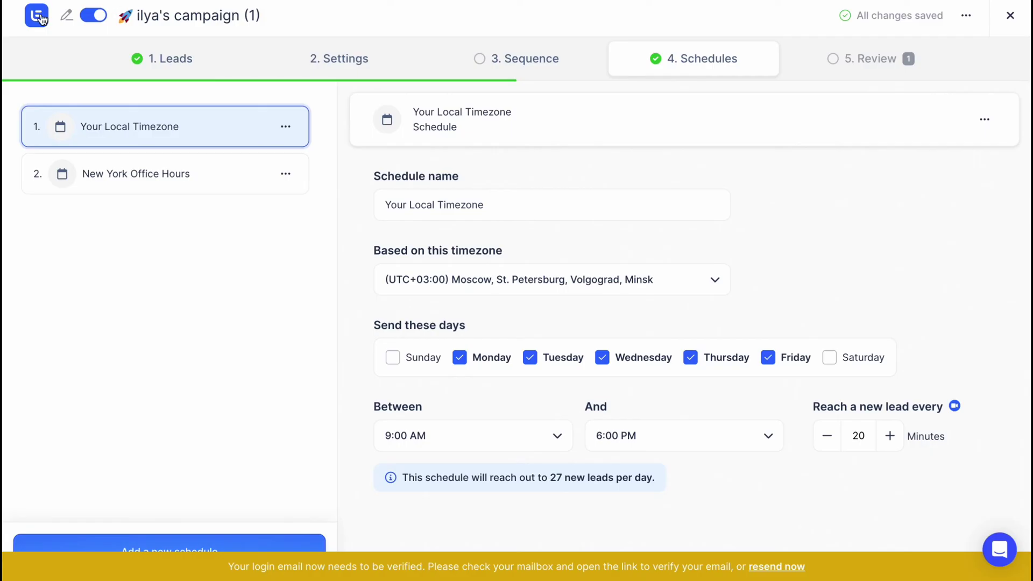
Step: Return to the Campaigns list via the lemlist logo
left_click(42, 21)
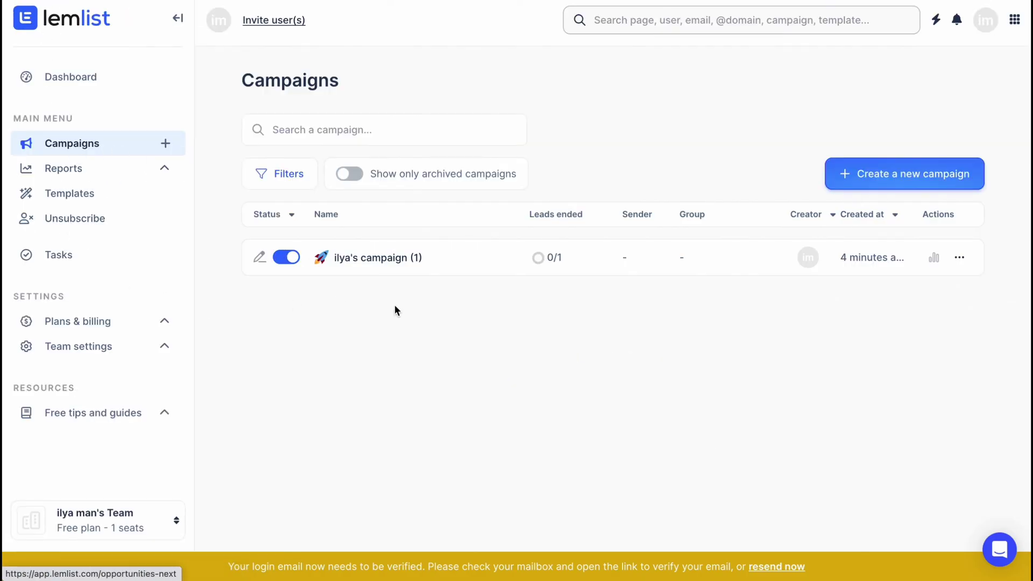